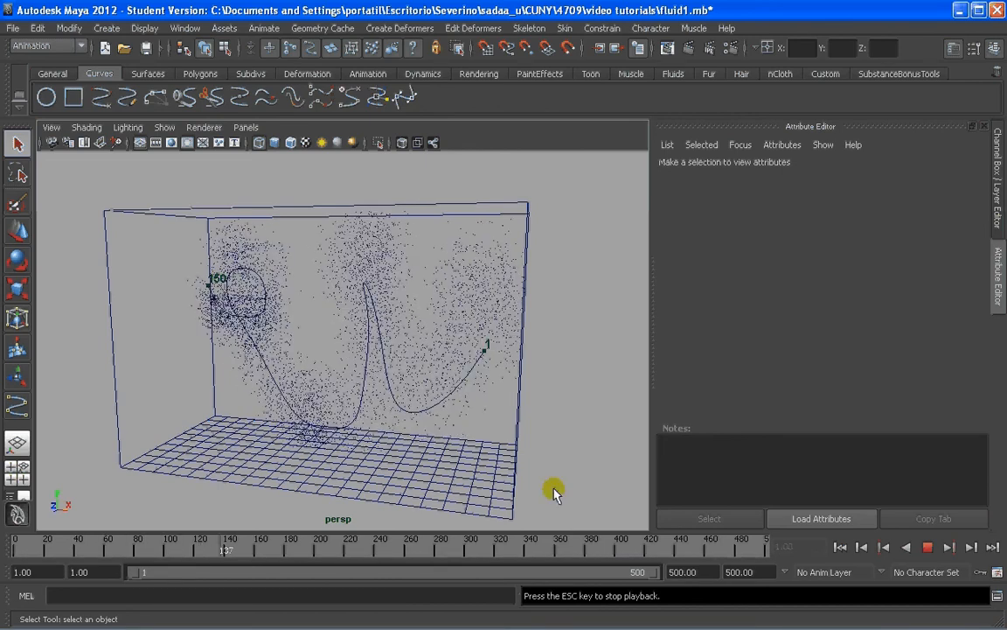
Step: Stop the simulation playback and return the animation to frame 1
click(927, 546)
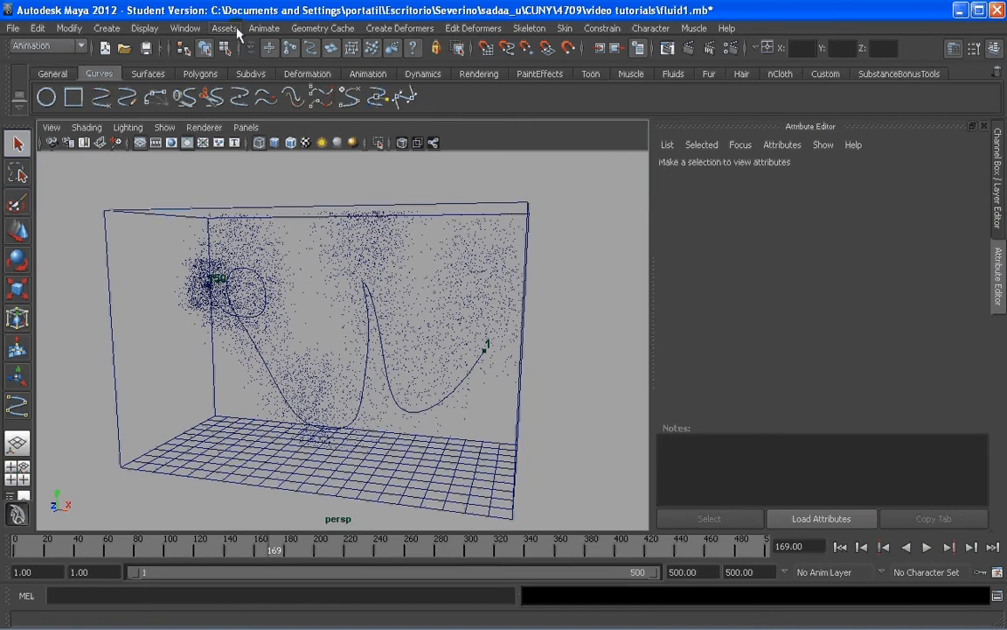
click(270, 29)
mouse_move(308, 298)
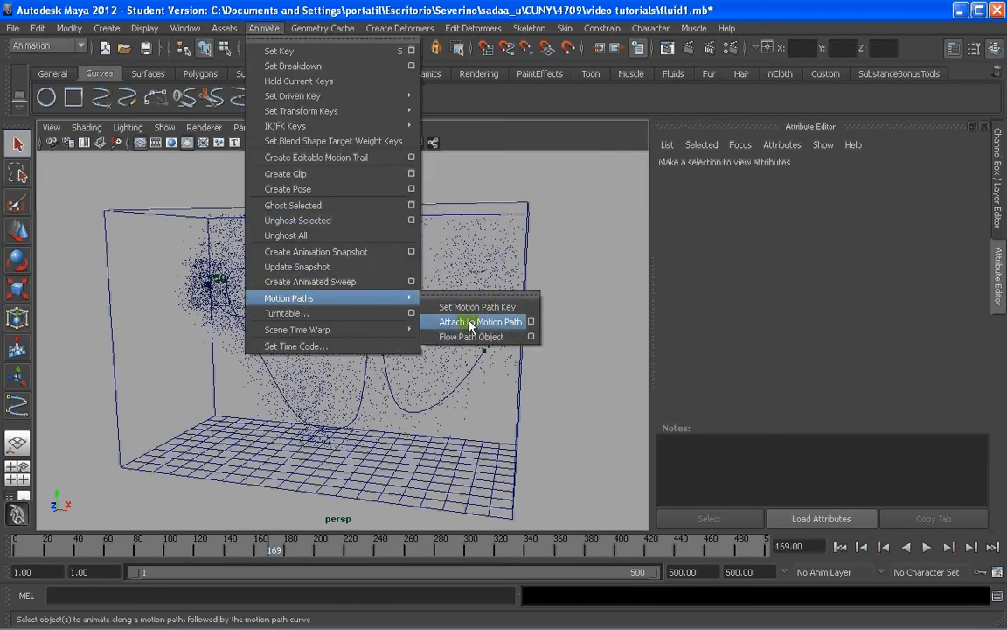
click(531, 400)
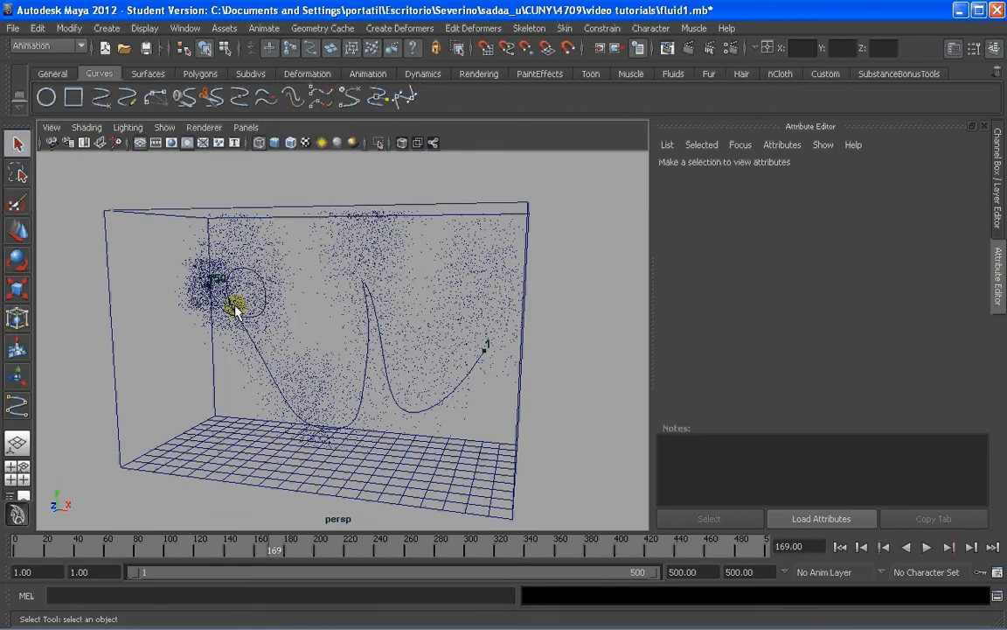
scroll(213, 280, up, 5)
alt+drag(79, 262, 108, 261)
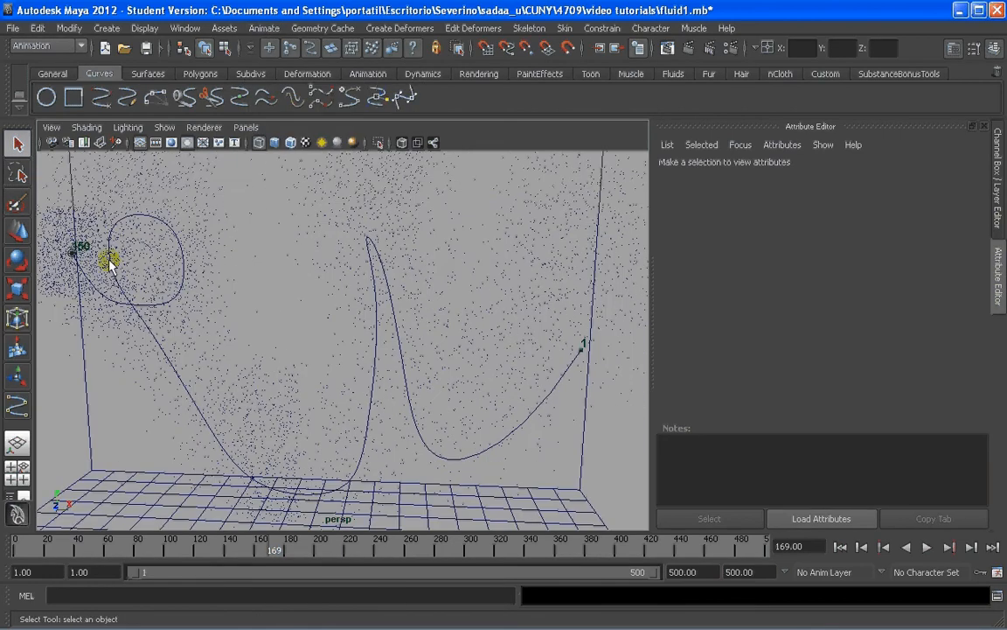
click(840, 546)
alt+drag(580, 342, 401, 344)
scroll(401, 355, down, 3)
mouse_move(402, 366)
alt+middle_down()
mouse_move(404, 349)
mouse_move(410, 360)
alt+middle_up()
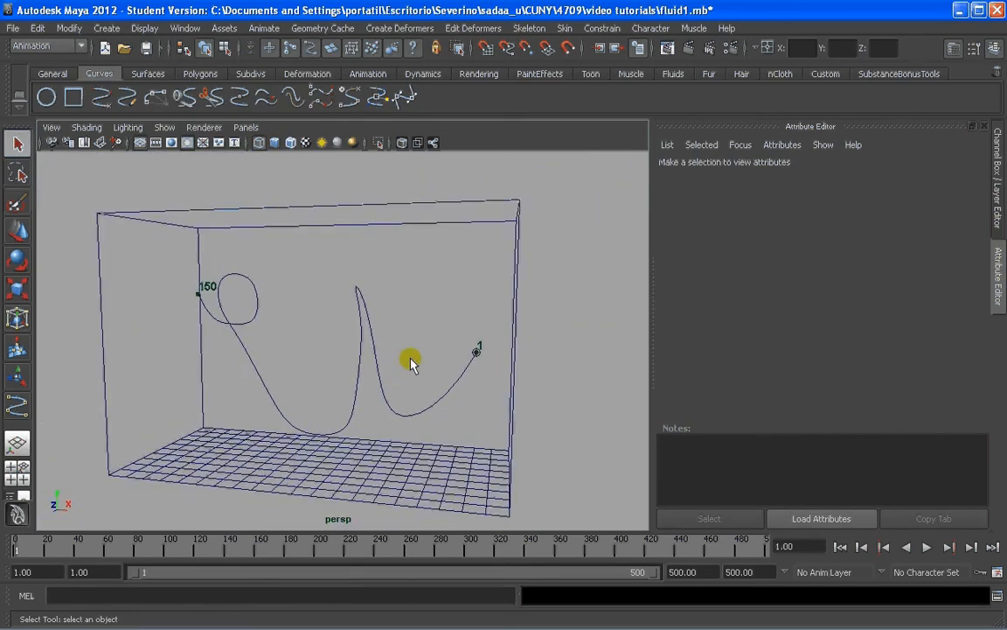
alt+drag(421, 366, 453, 333)
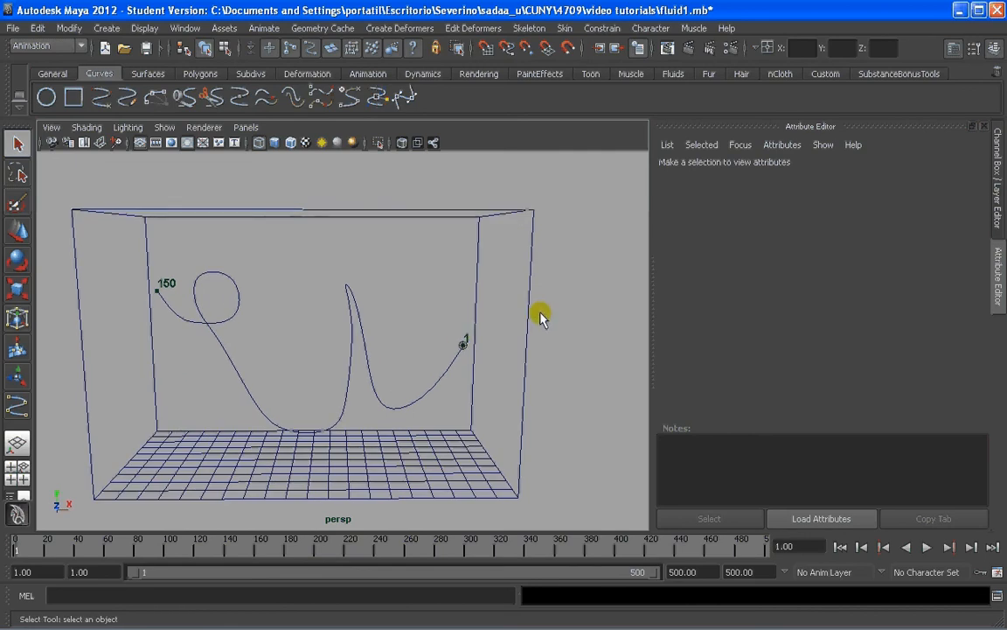
Step: Select the fluid container and show the attributes of its fluidEmitter1 node in an enlarged attribute area
drag(554, 285, 516, 307)
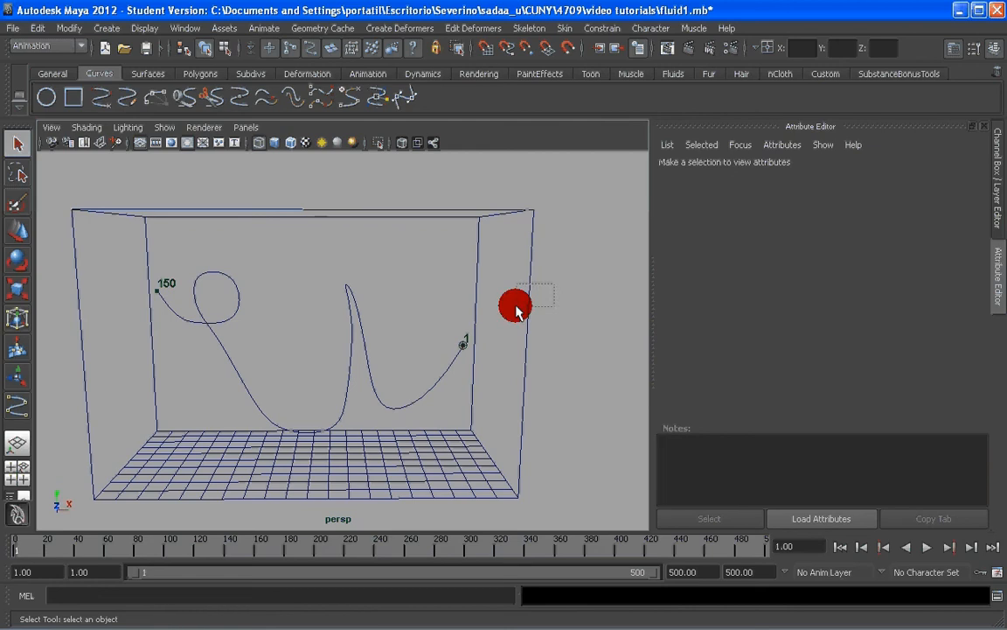
drag(516, 310, 517, 307)
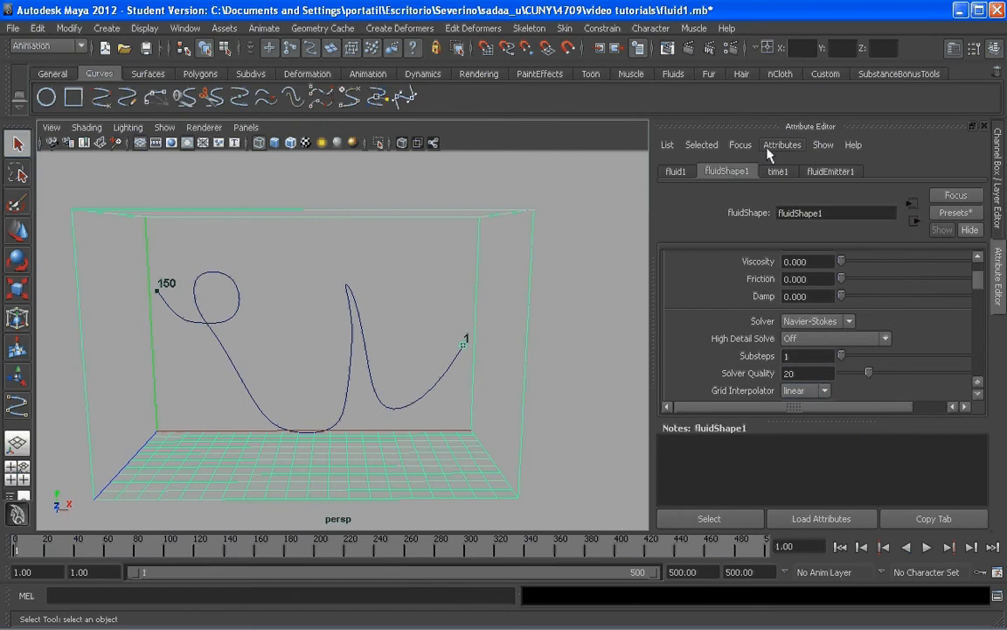
drag(794, 424, 794, 502)
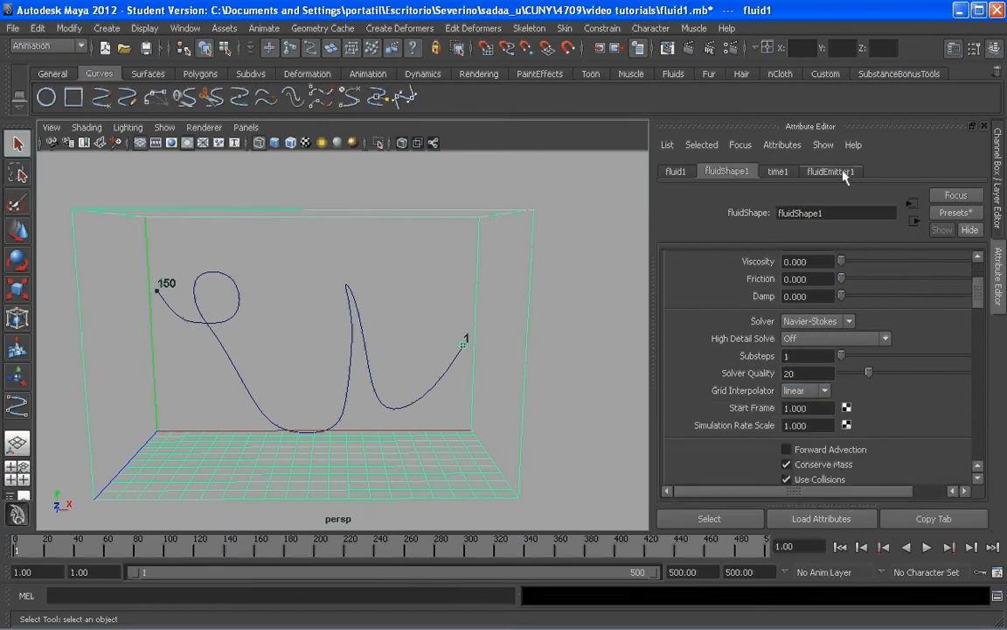
click(833, 172)
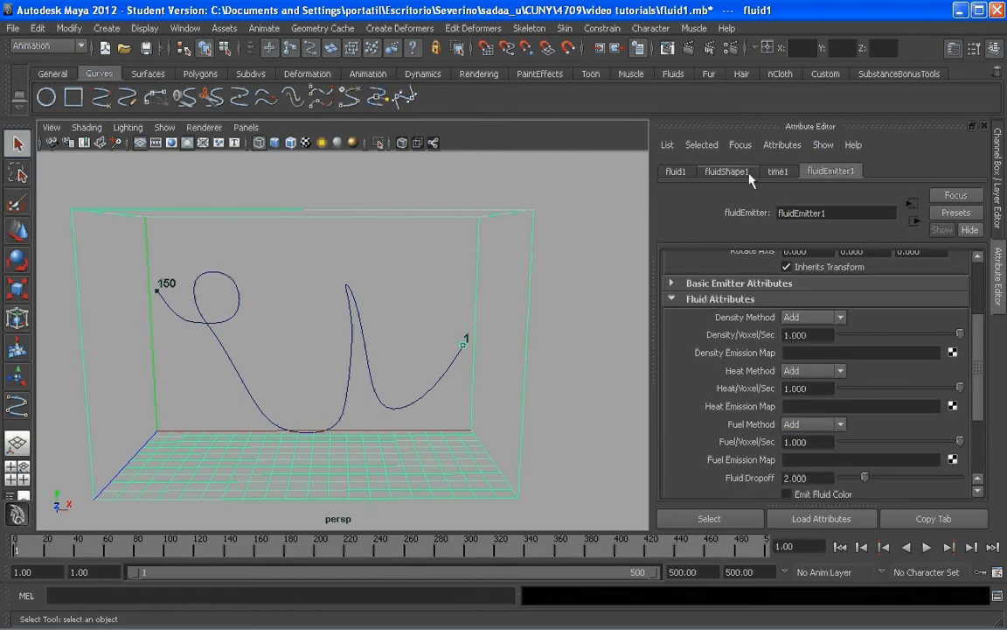
click(727, 172)
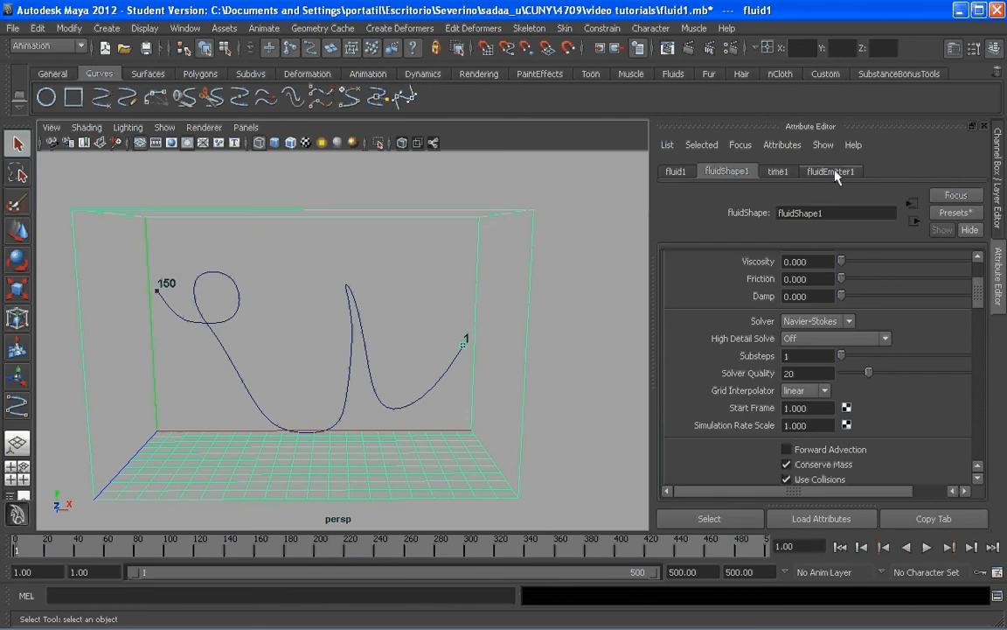
click(835, 172)
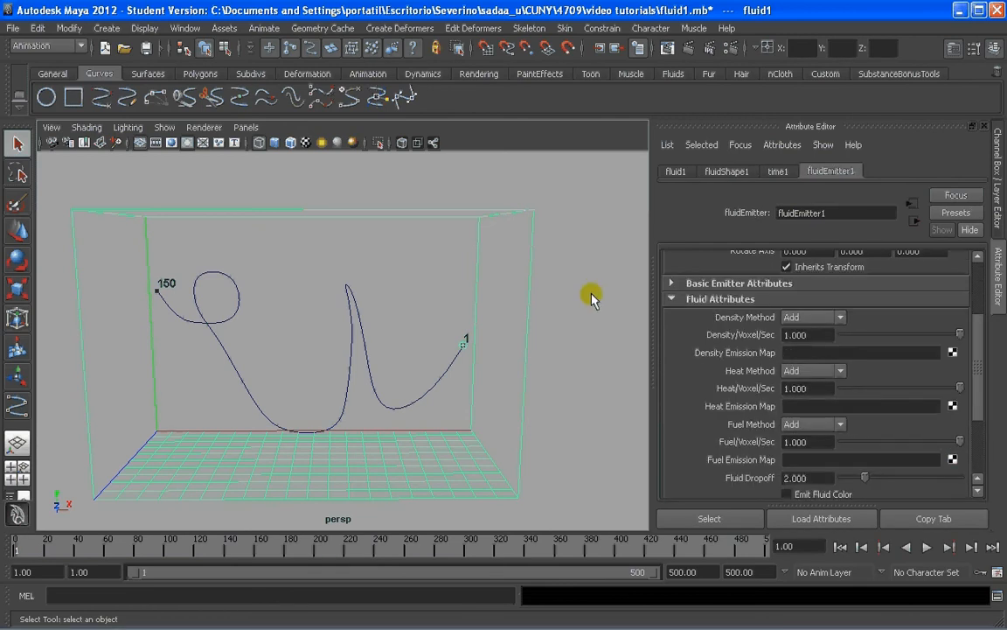
alt+drag(591, 297, 532, 331)
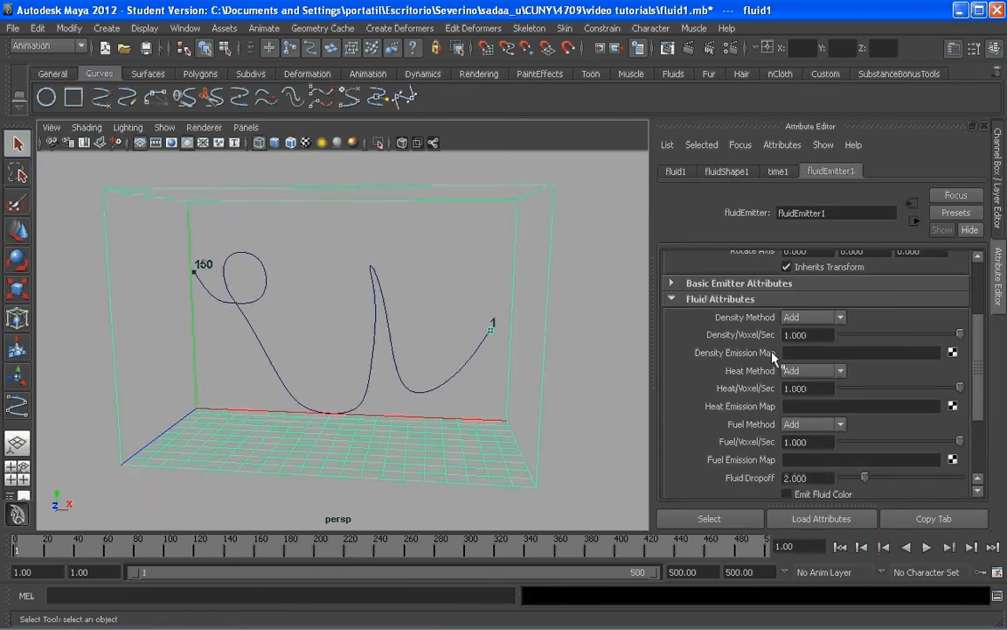
Step: In the emitter's Fluid Attributes, set Density/Voxel/Sec to 5 and Heat/Voxel/Sec to 3
click(805, 335)
scroll(977, 306, up, 3)
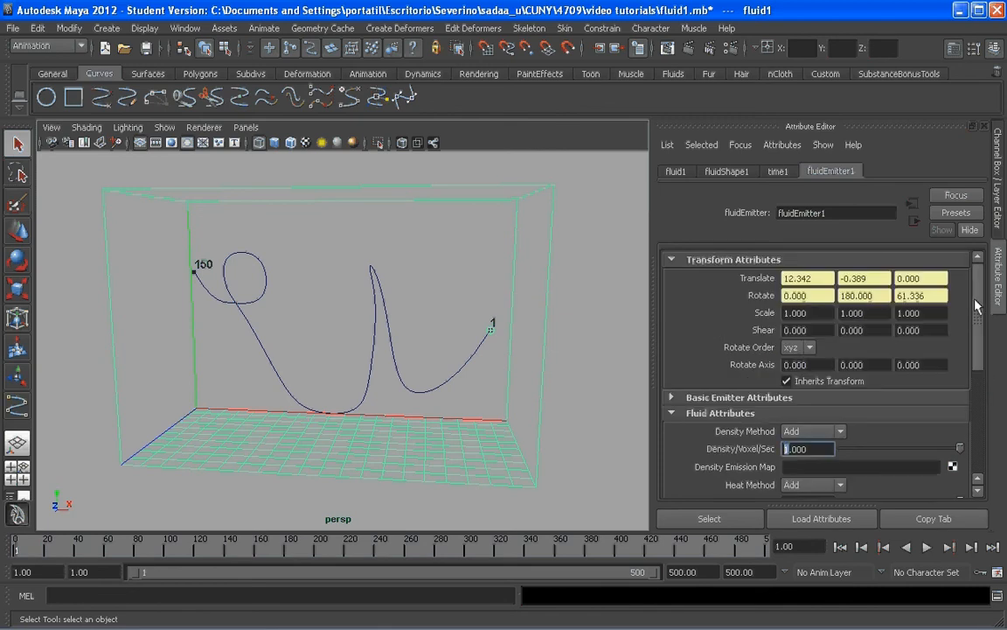
scroll(976, 306, down, 5)
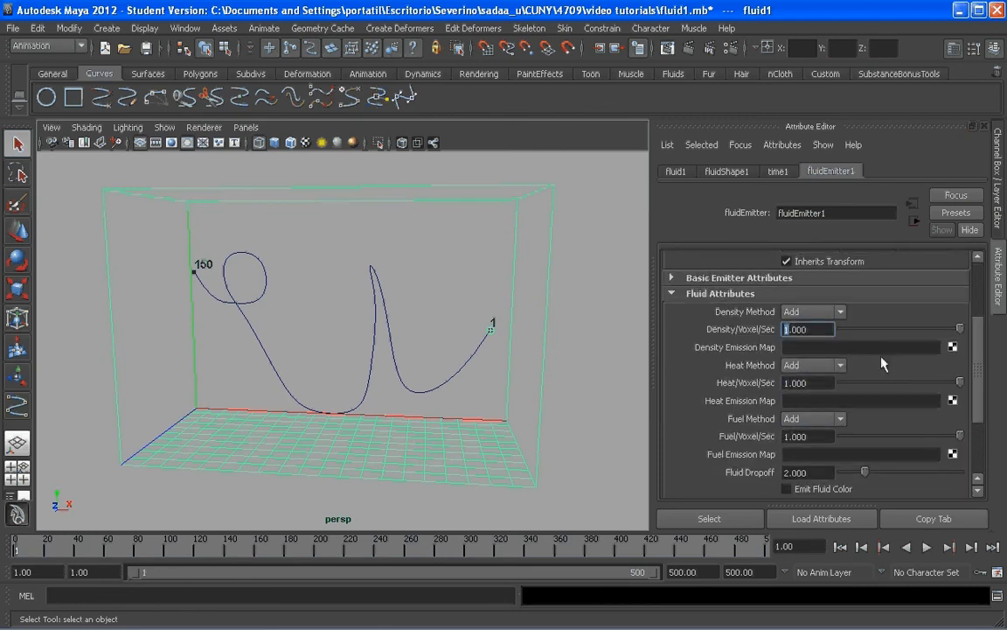
text(5)
key(Return)
drag(789, 383, 766, 384)
text(3)
key(Return)
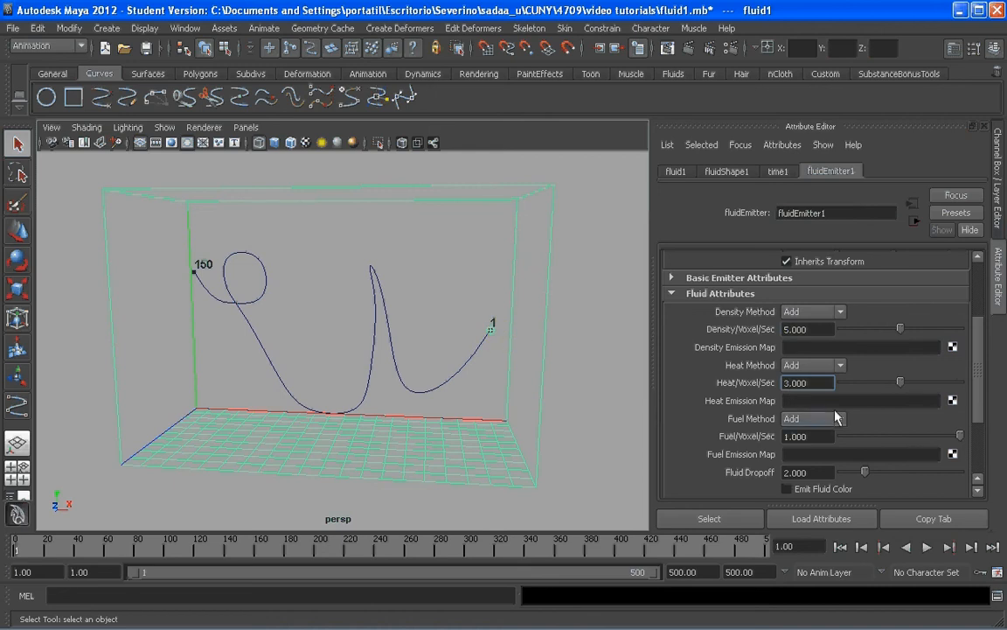
drag(974, 340, 977, 384)
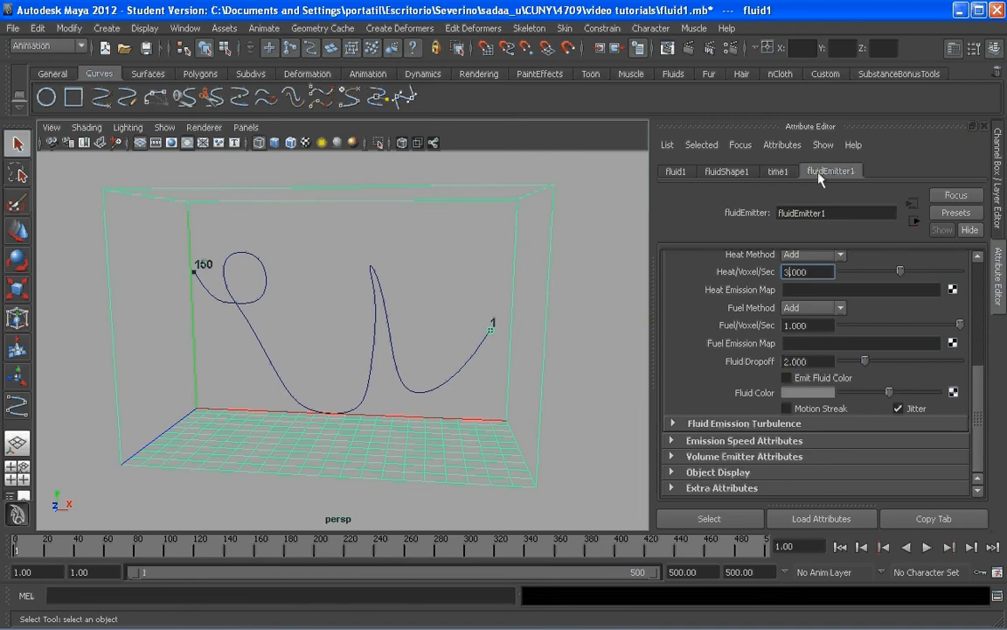
Step: Review the fluidShape1 attribute sections, including Dynamic Simulation and Container Properties
click(727, 171)
alt+drag(394, 296, 475, 321)
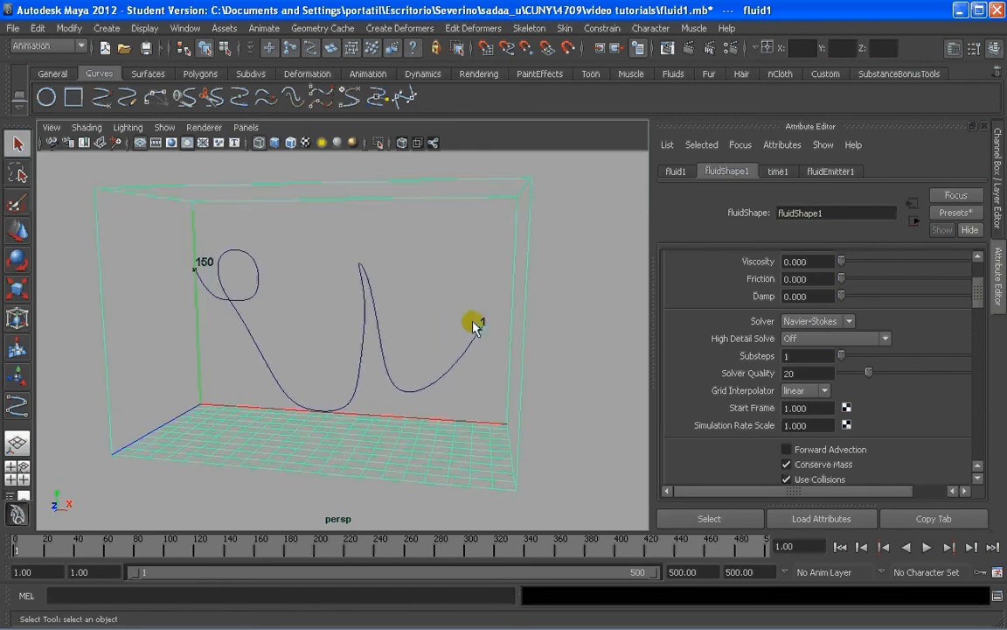
drag(975, 300, 979, 267)
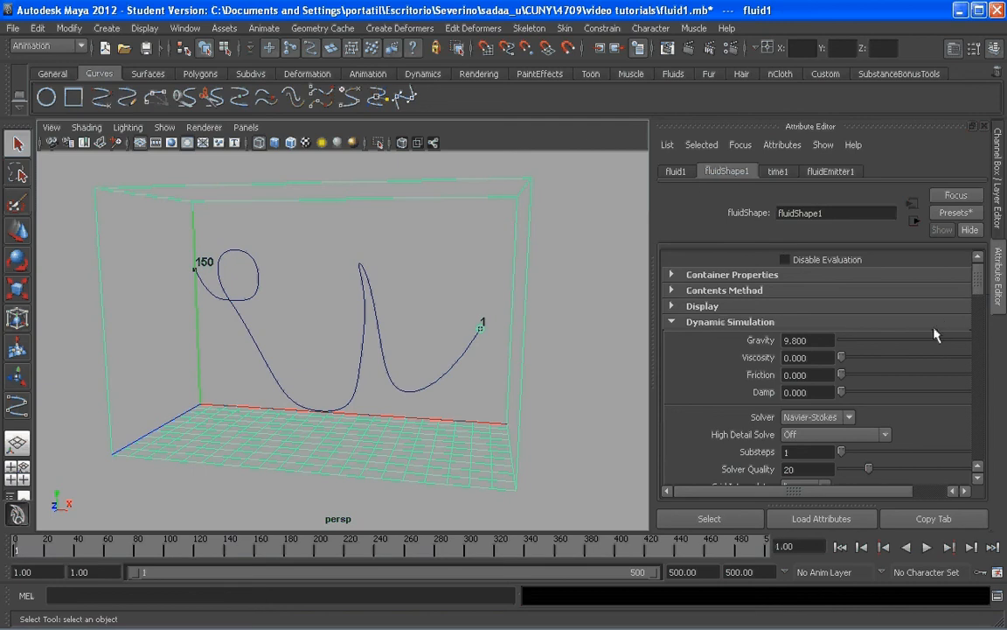
scroll(911, 341, down, 2)
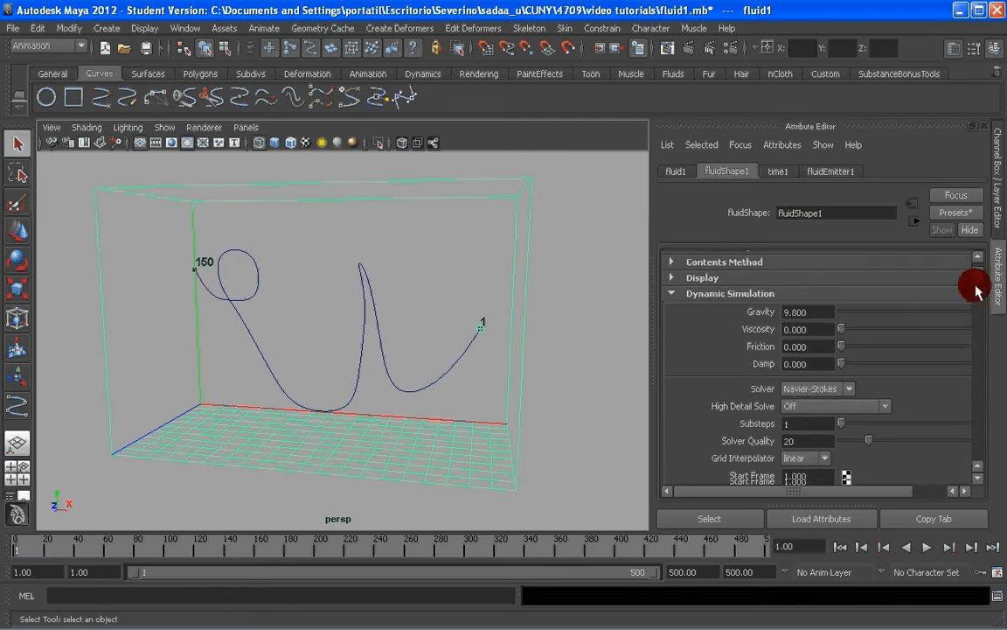
click(681, 286)
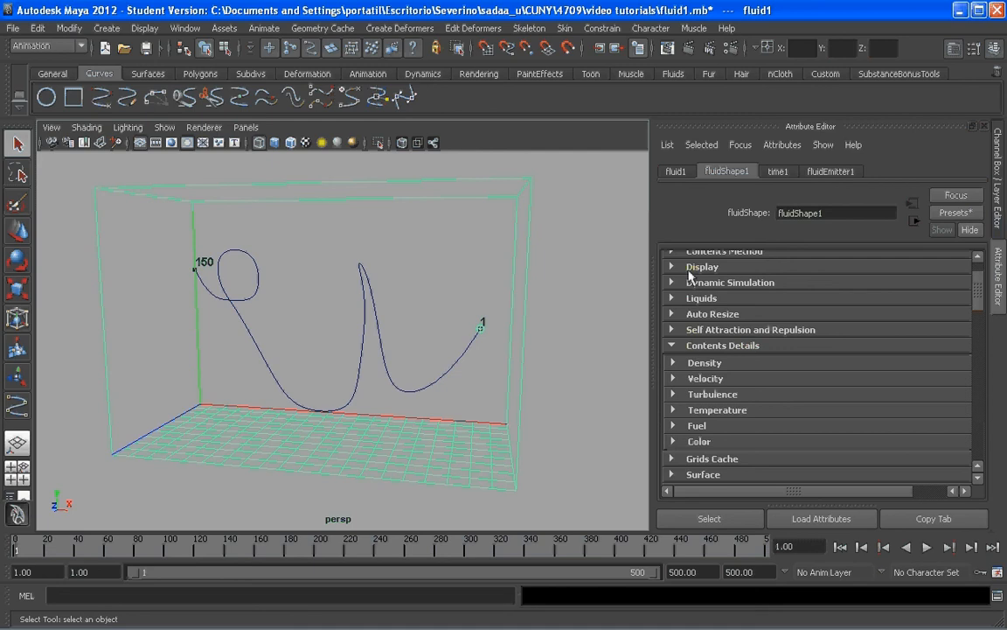
drag(976, 304, 973, 283)
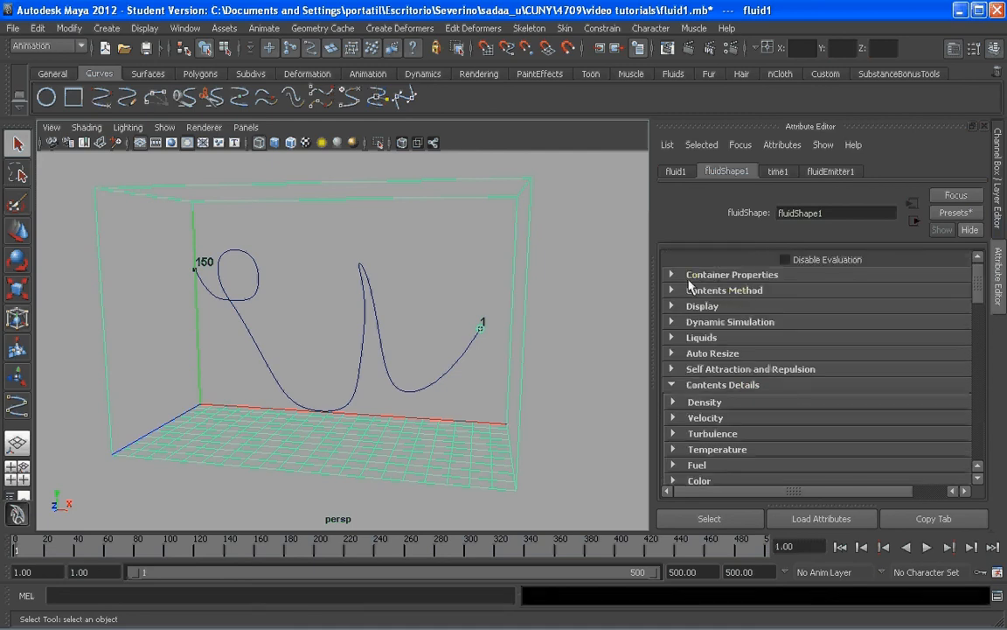
click(696, 323)
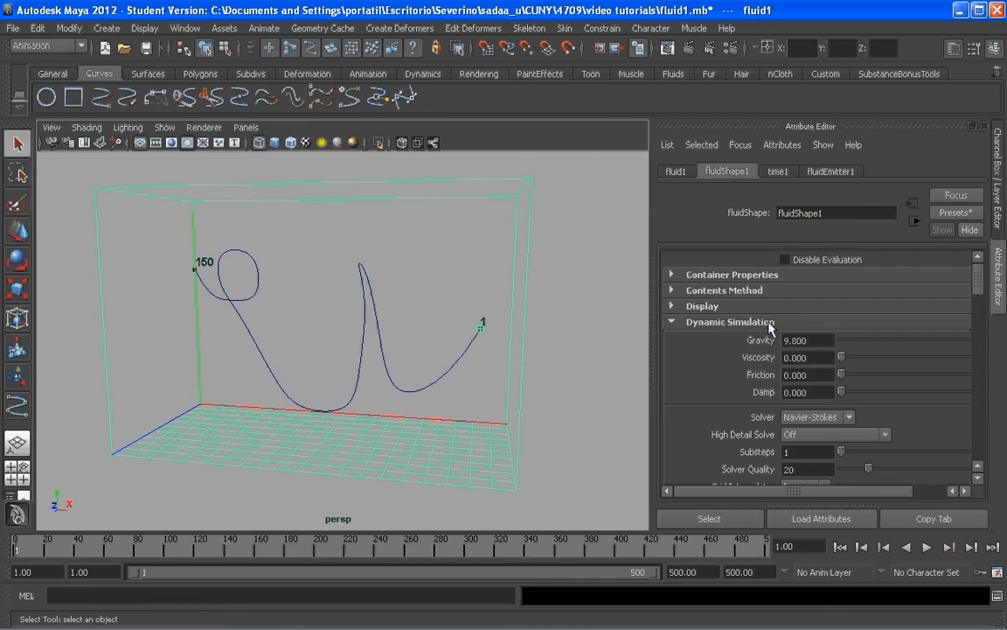
click(701, 275)
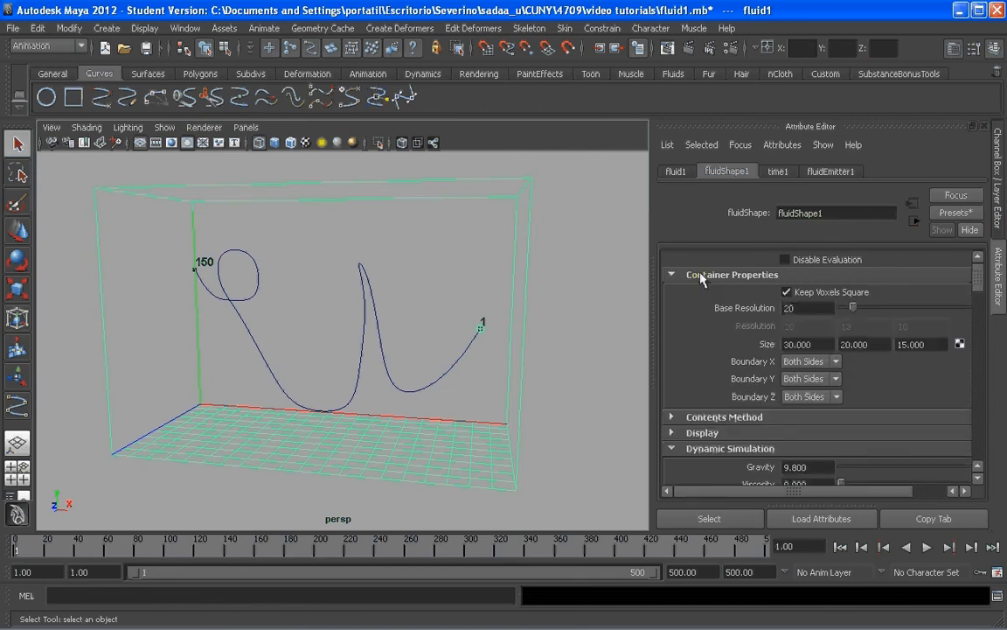
click(704, 276)
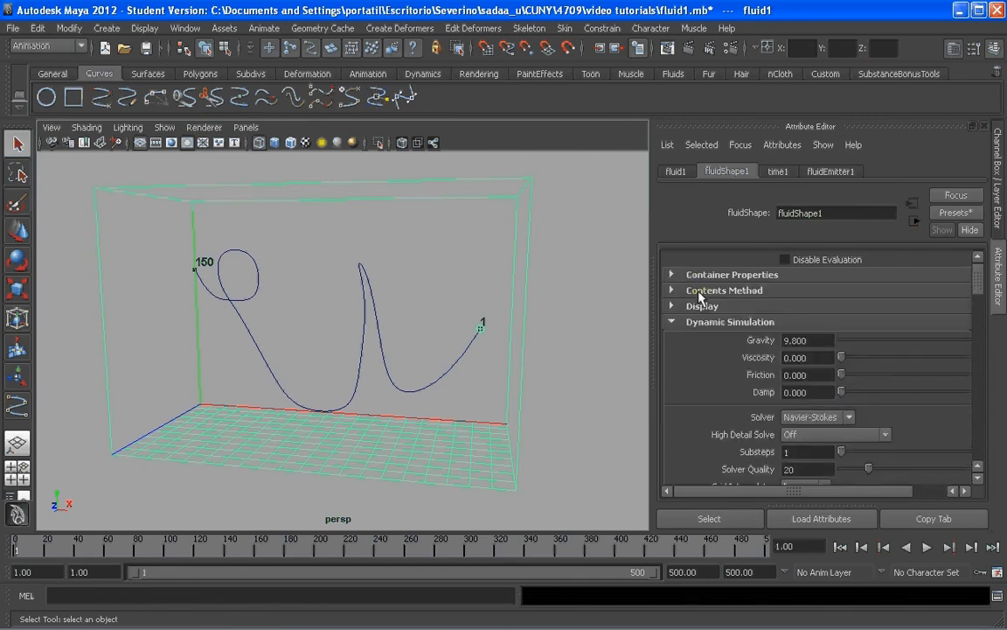
Step: Set the Temperature contents method of fluidShape1 to Dynamic Grid
click(700, 290)
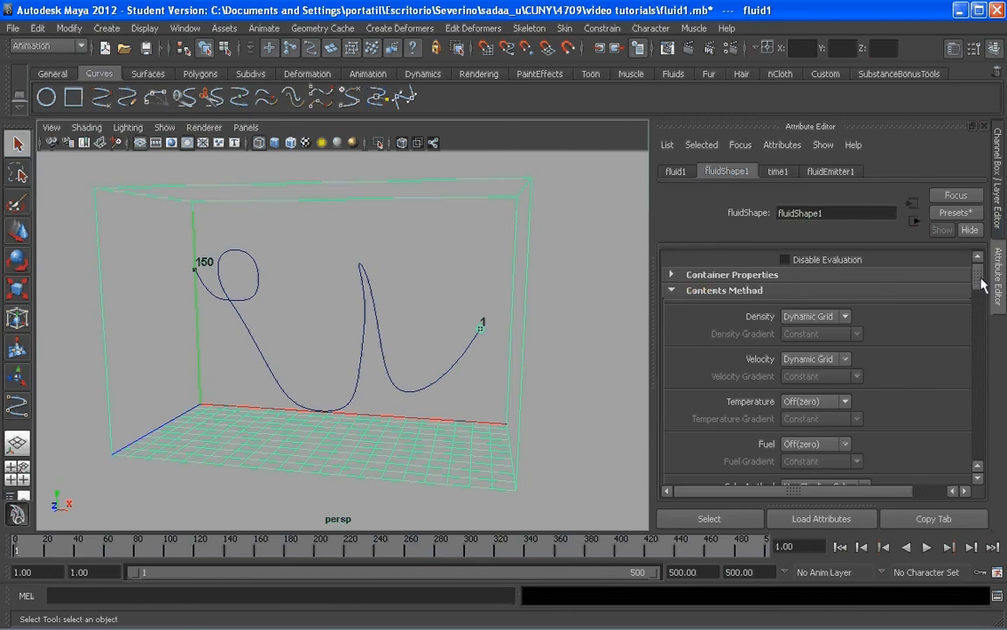
scroll(977, 292, down, 3)
click(812, 317)
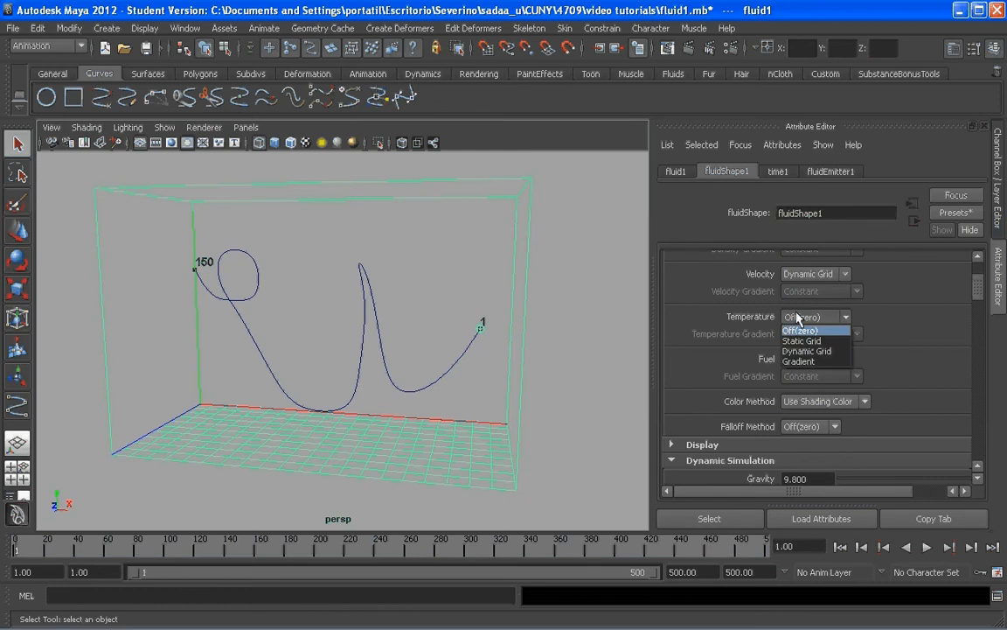
click(808, 351)
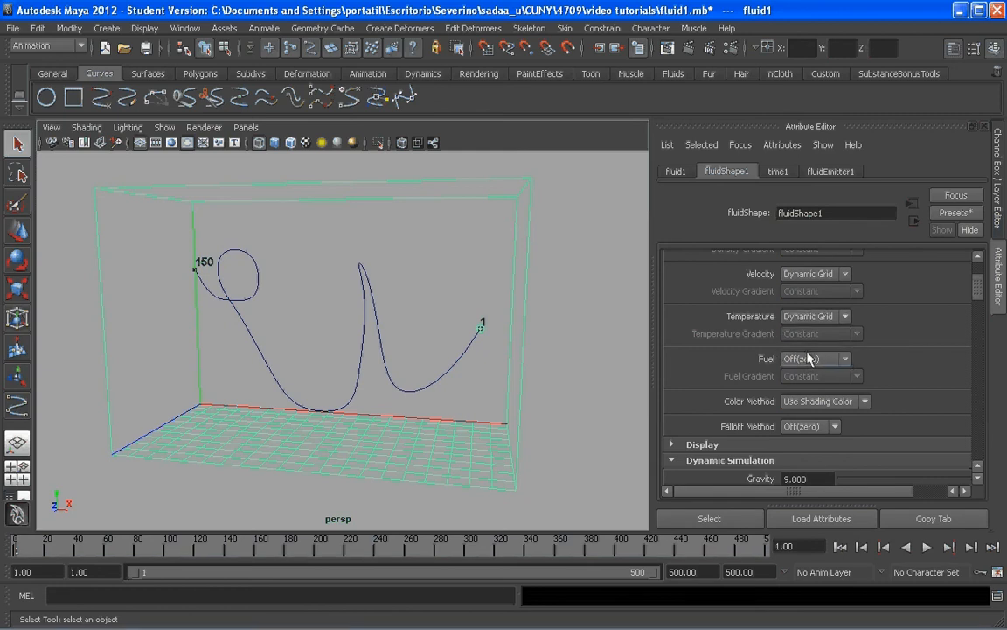
Step: Expand the Display settings of fluidShape1 and set Damp to 0.015 in its Dynamic Simulation settings
drag(977, 291, 980, 323)
click(734, 394)
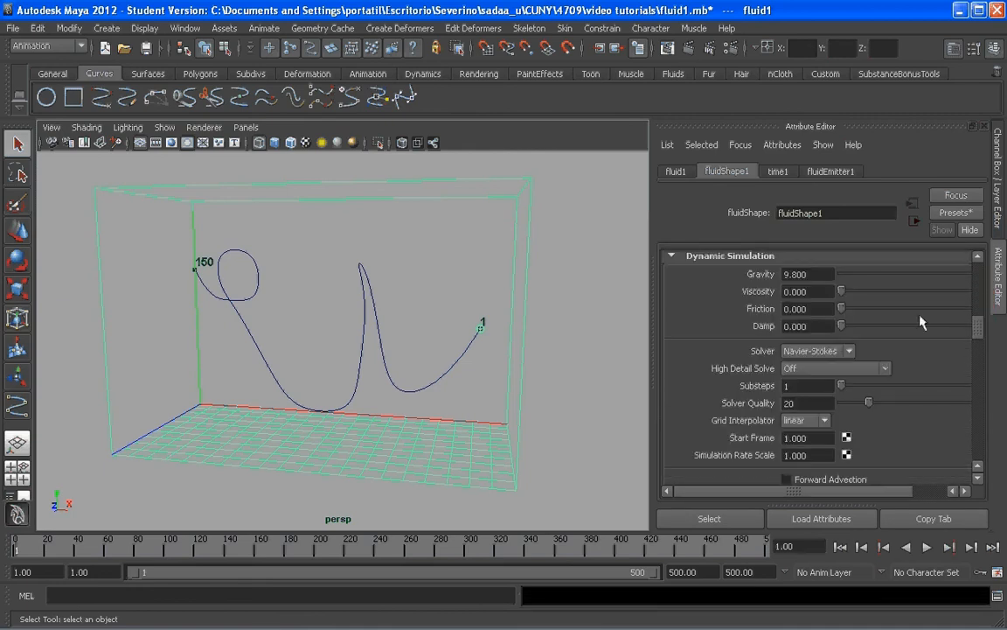
click(801, 325)
drag(803, 327, 796, 326)
text(15)
key(Return)
Step: Set High Detail Solve to All Grids in the fluid's Dynamic Simulation settings
drag(979, 328, 978, 333)
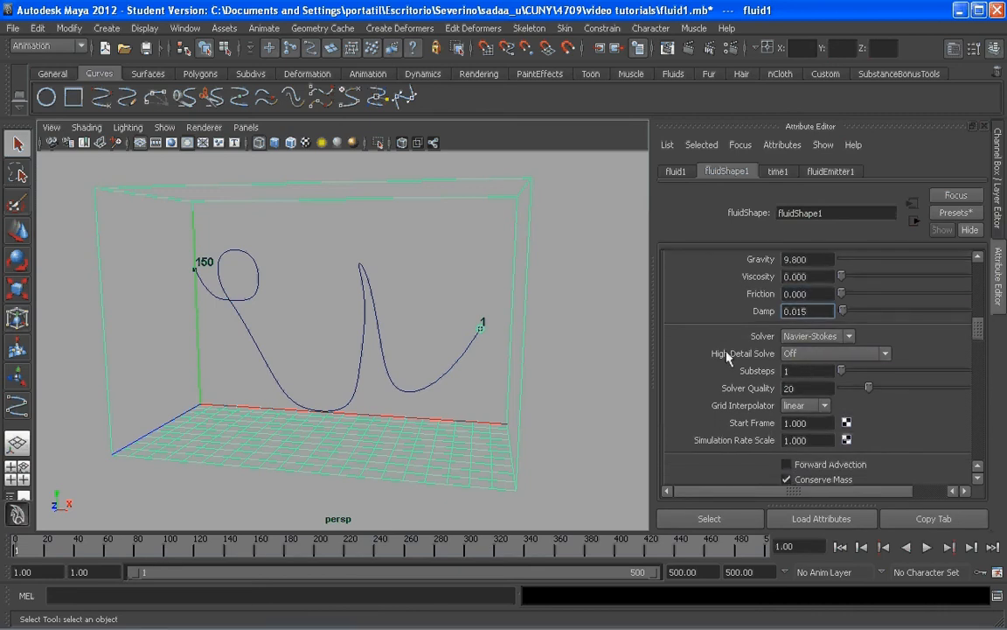
click(822, 353)
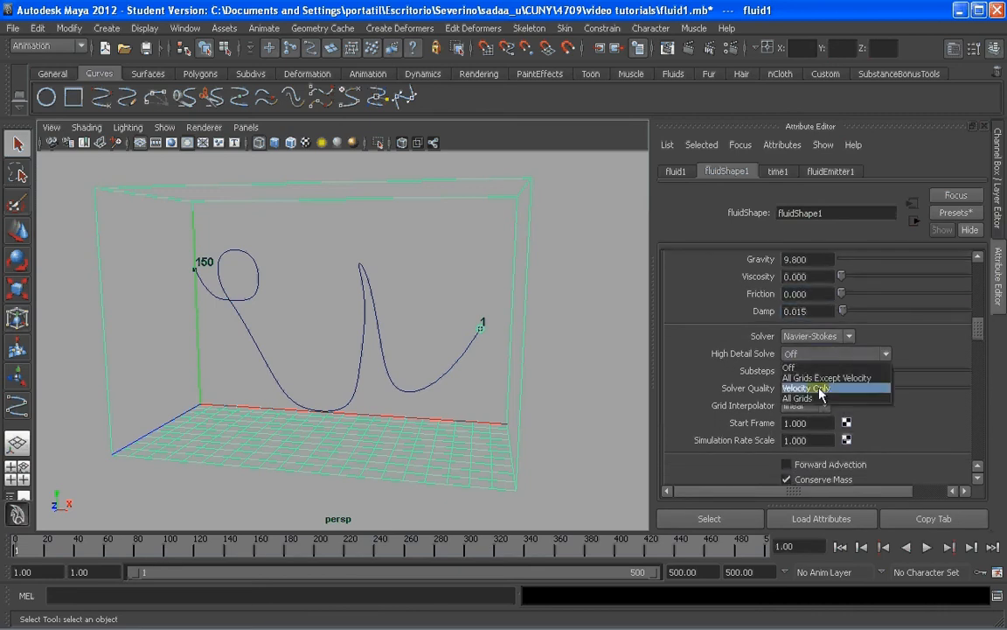
click(799, 398)
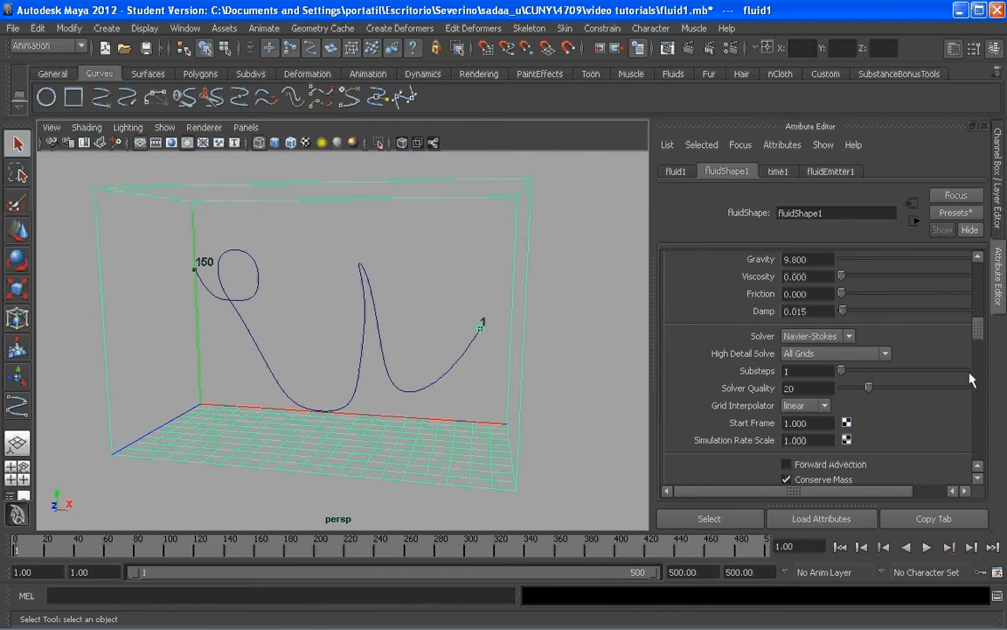
Step: Set the fluid's Simulation Rate Scale to 2 in the Dynamic Simulation settings
scroll(735, 376, down, 3)
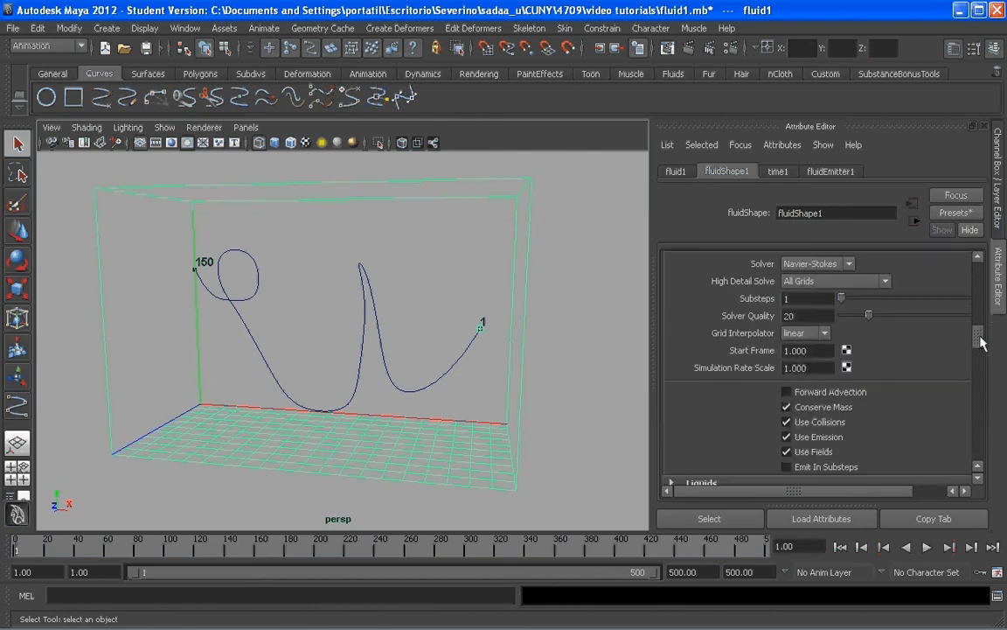
click(792, 368)
text(2)
scroll(978, 350, up, 7)
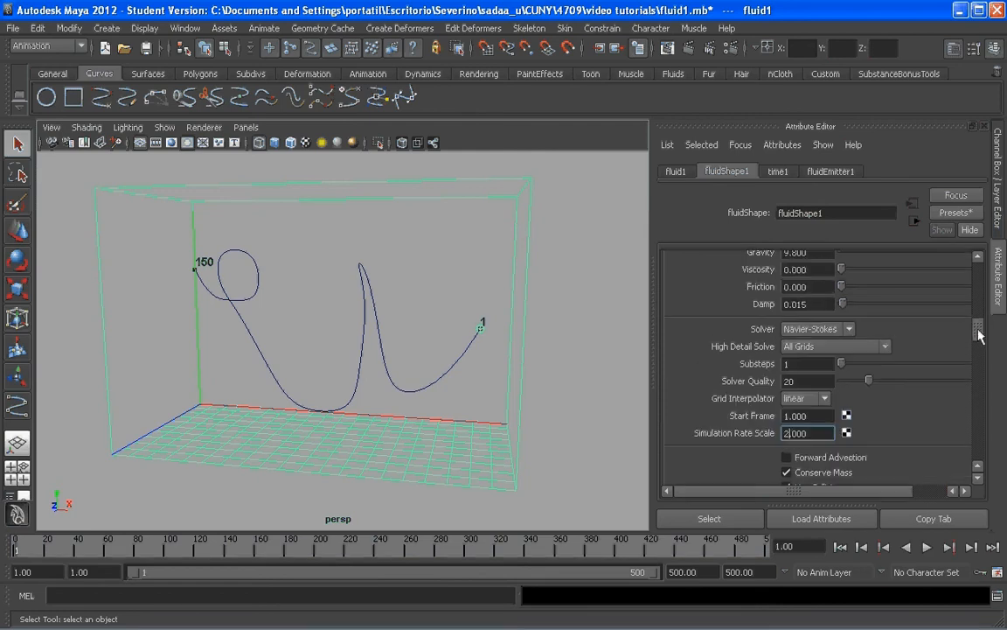
scroll(907, 397, up, 2)
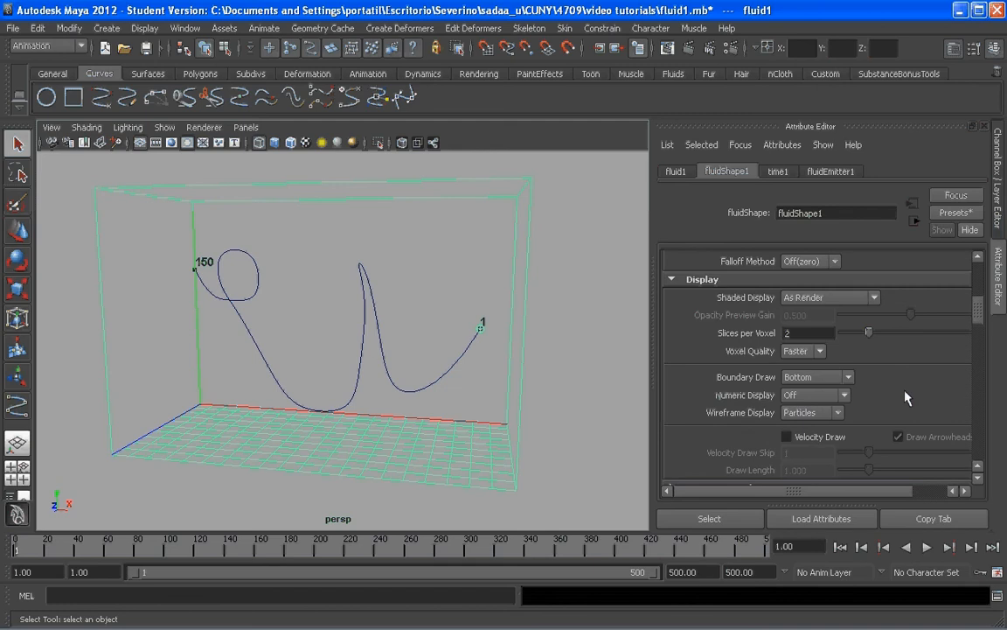
Step: Collapse the expanded Display, Color, Incandescence, Opacity, Lighting, Shading and Contents Details sections of fluidShape1
click(692, 280)
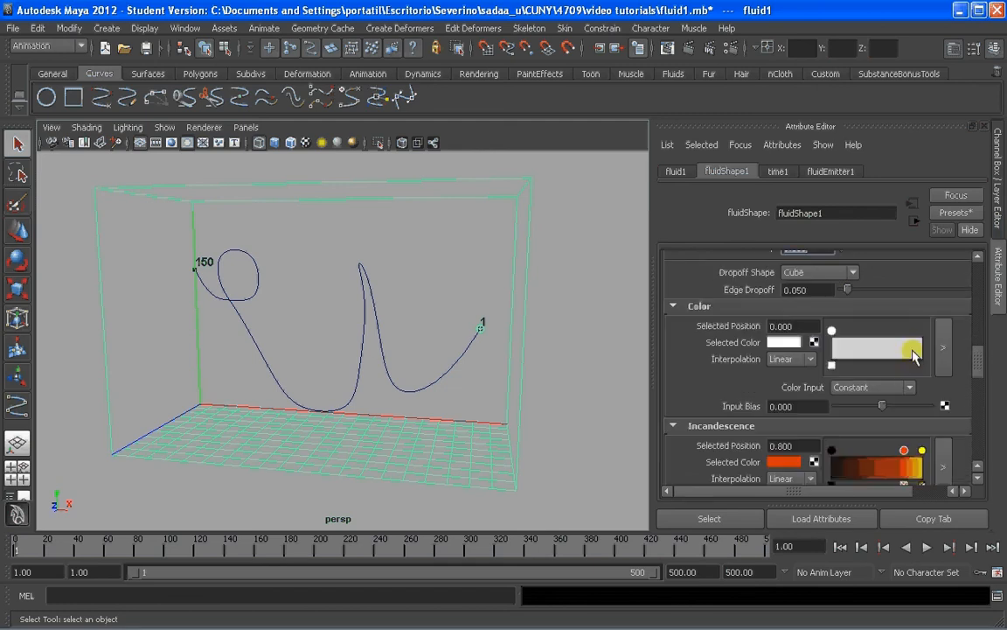
click(703, 309)
click(698, 322)
click(695, 336)
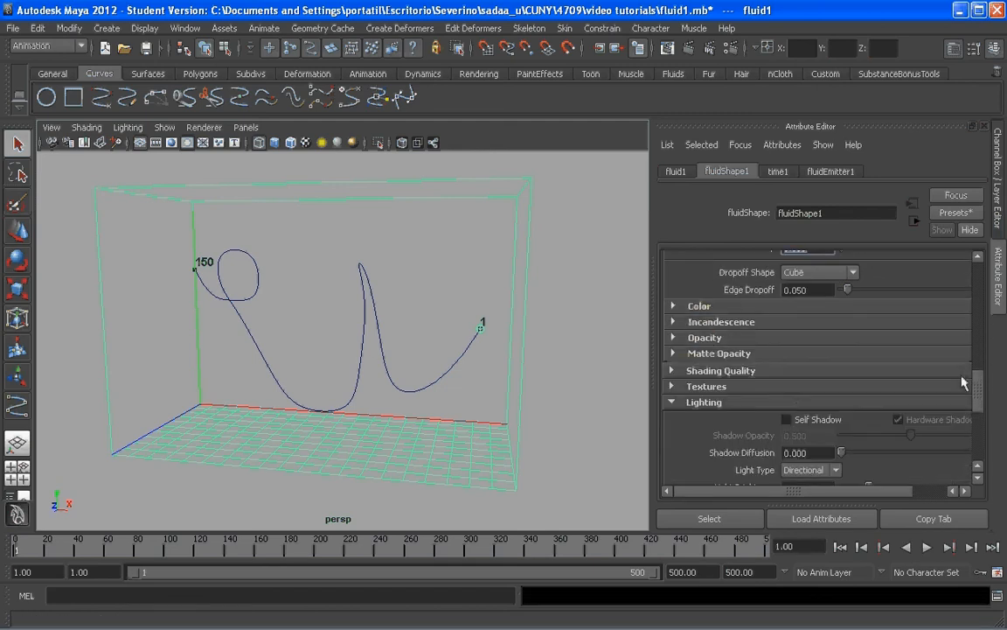
click(791, 402)
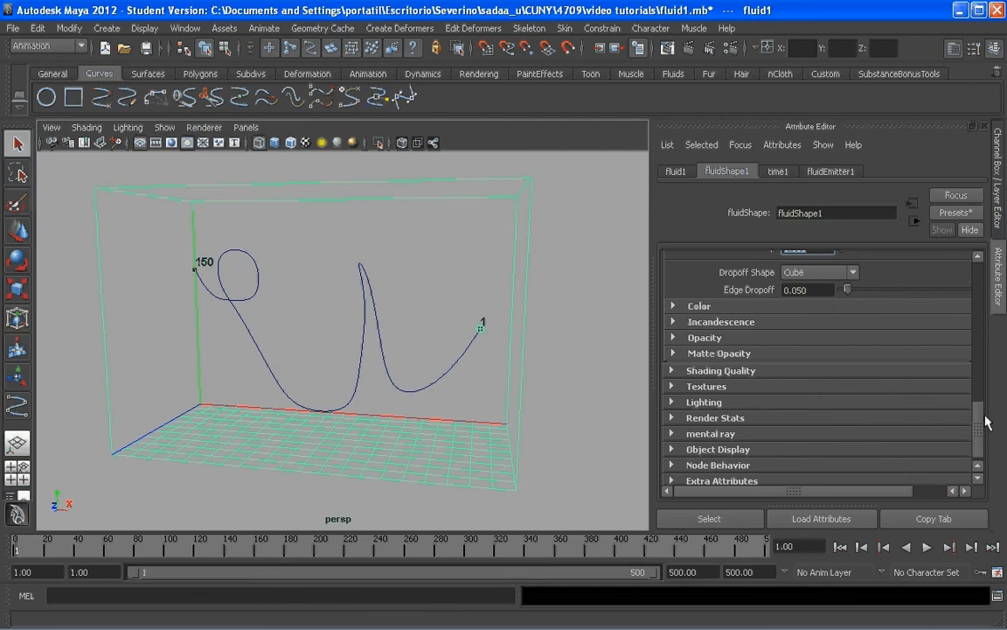
drag(983, 414, 977, 369)
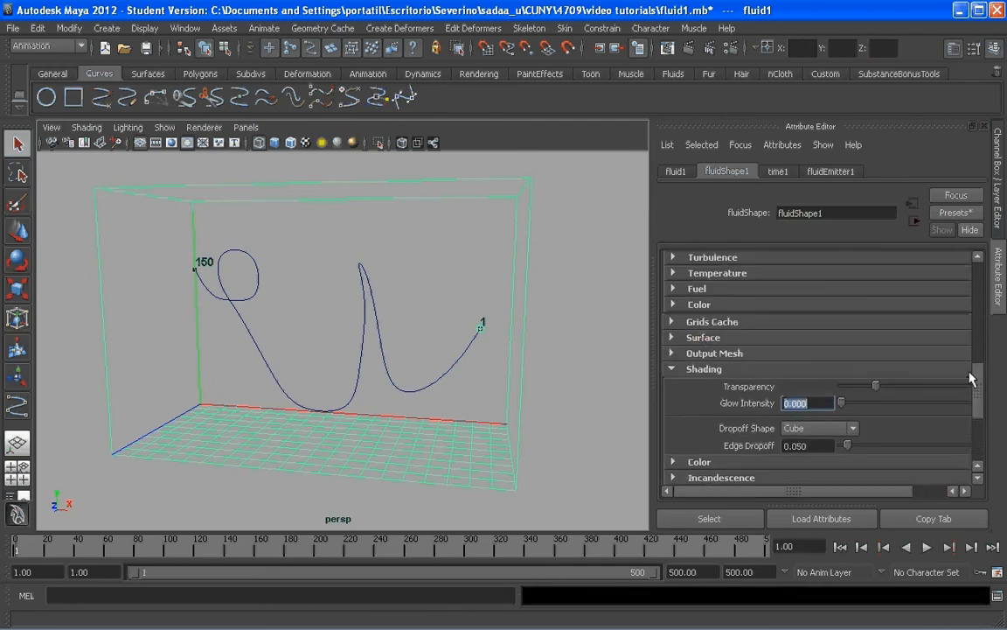
click(704, 368)
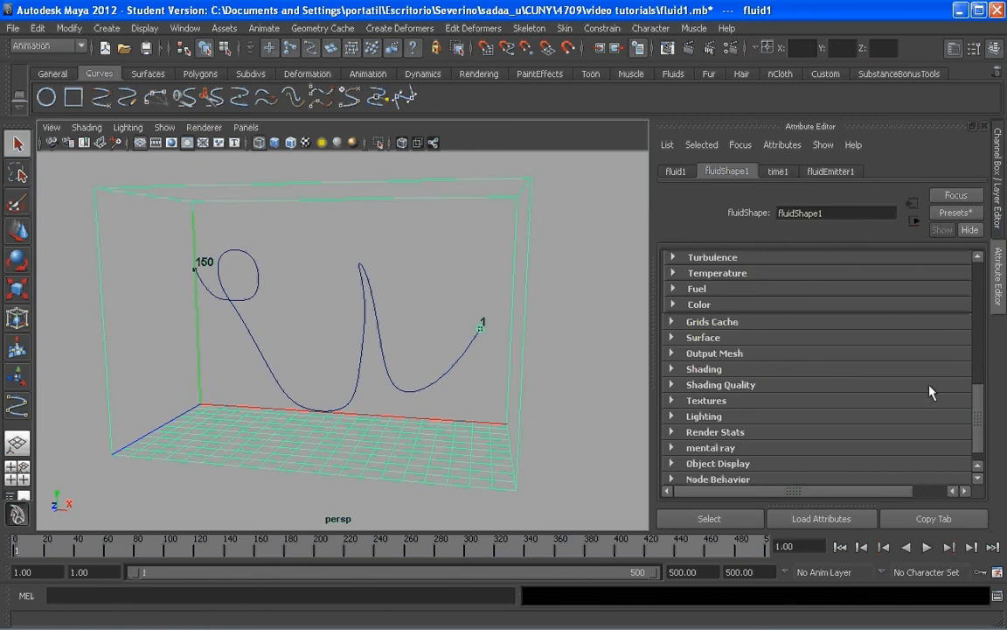
drag(978, 420, 976, 387)
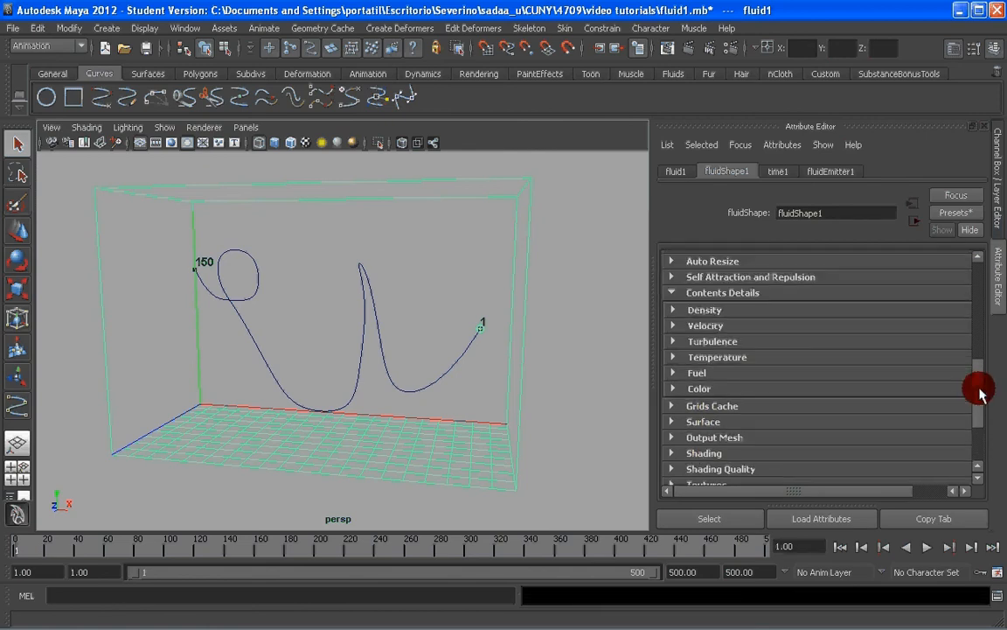
click(705, 295)
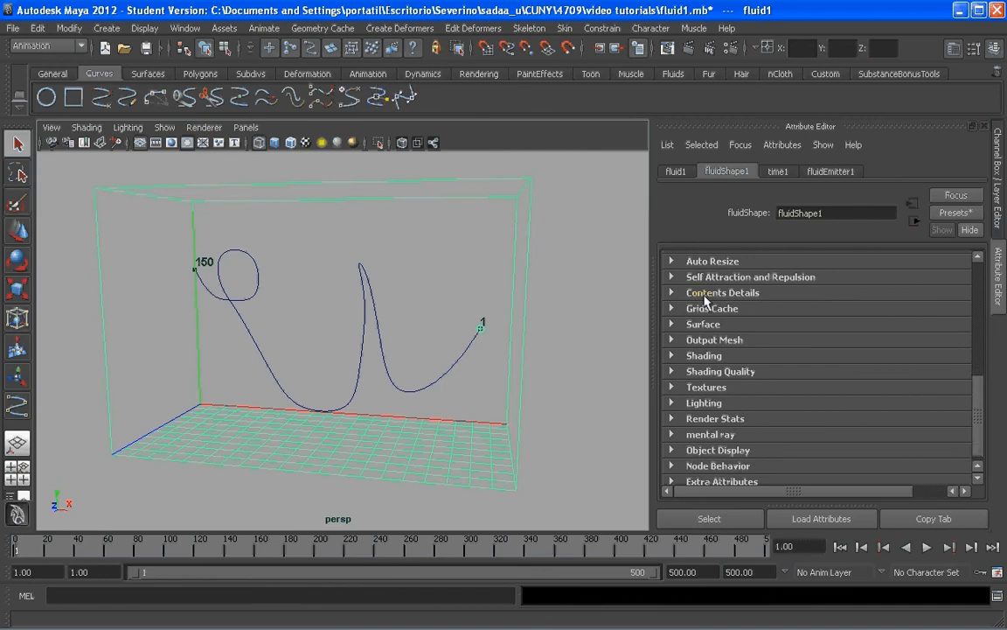
Step: Set the fluid's density Buoyancy to 0 in the Contents Details settings
click(704, 295)
click(702, 311)
drag(976, 355, 978, 365)
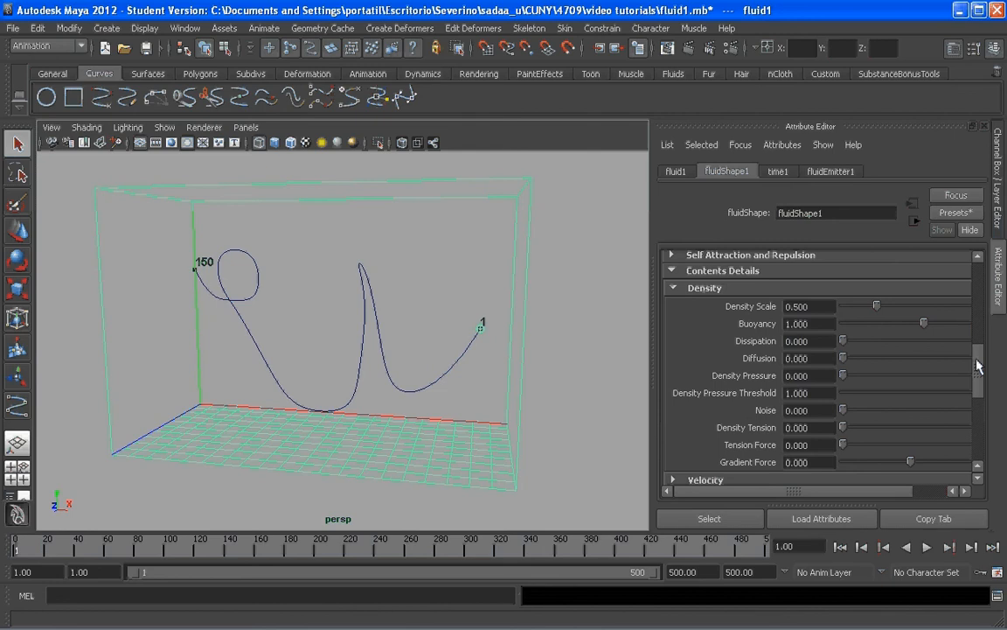
click(789, 324)
key(Delete)
text(0)
click(812, 307)
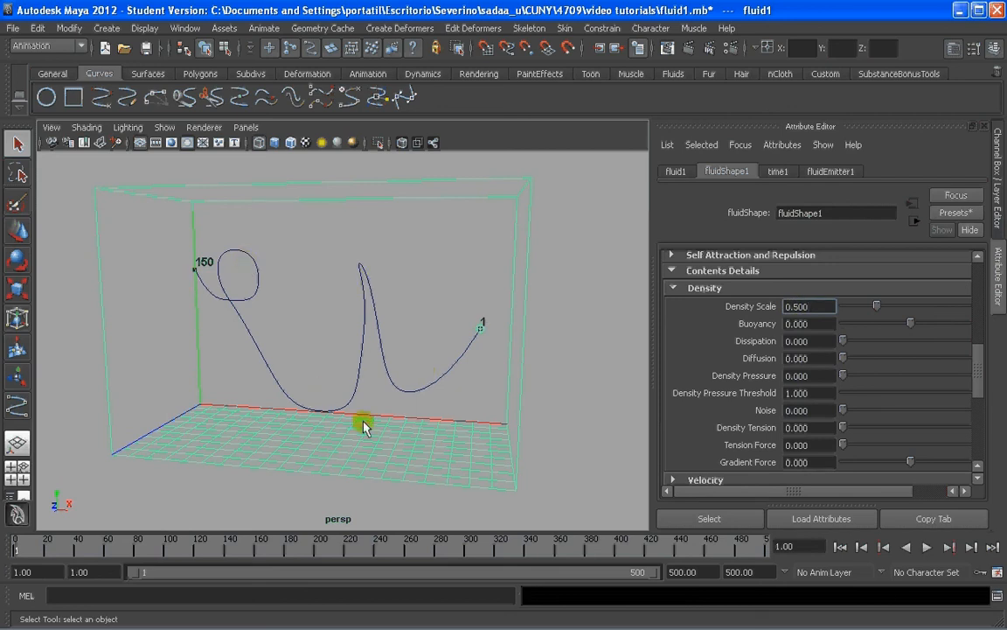
Step: Set the density Dissipation to 0.350 and collapse the Density settings
click(806, 341)
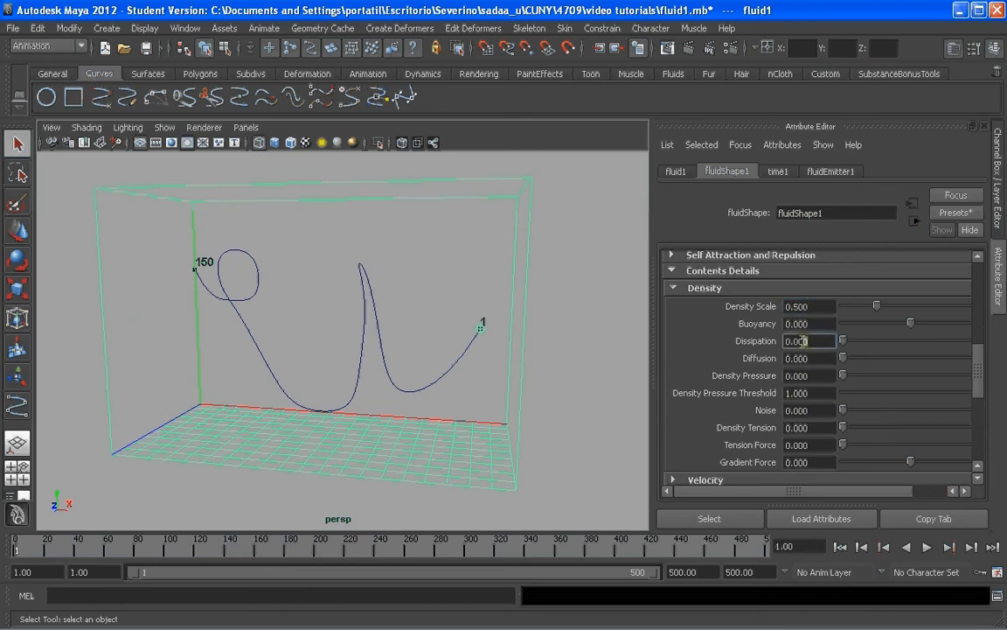
drag(805, 341, 797, 341)
text(350)
key(Return)
click(684, 289)
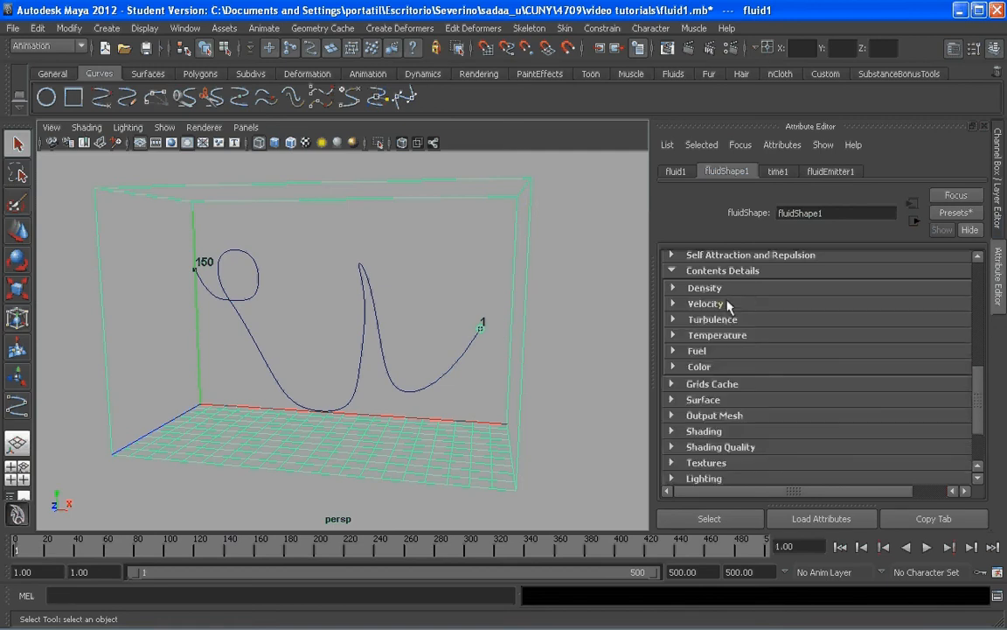
Step: Expand the fluid's Turbulence settings and set Strength to 0.135
click(730, 322)
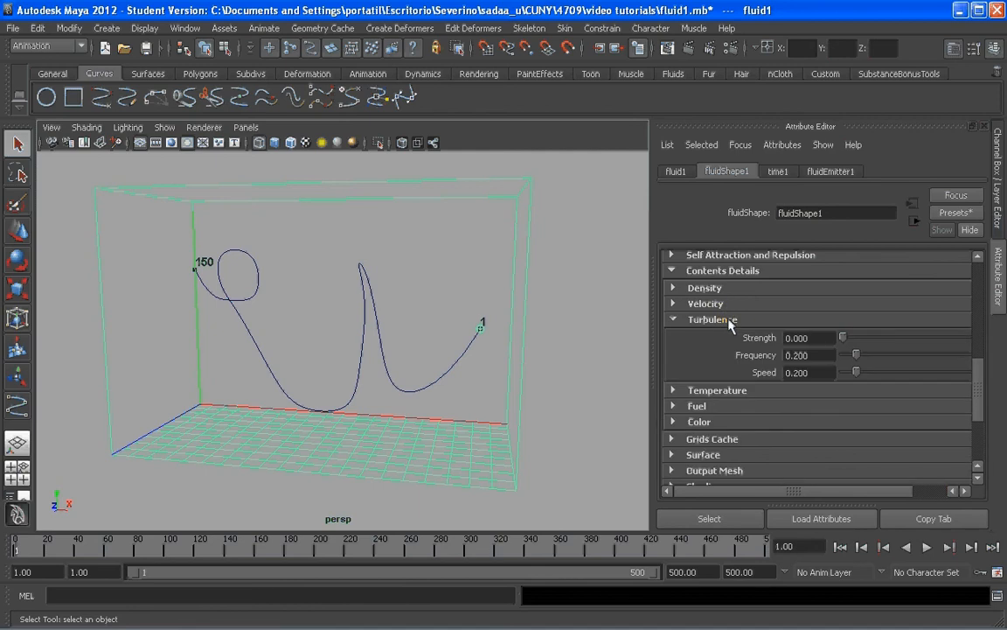
click(798, 337)
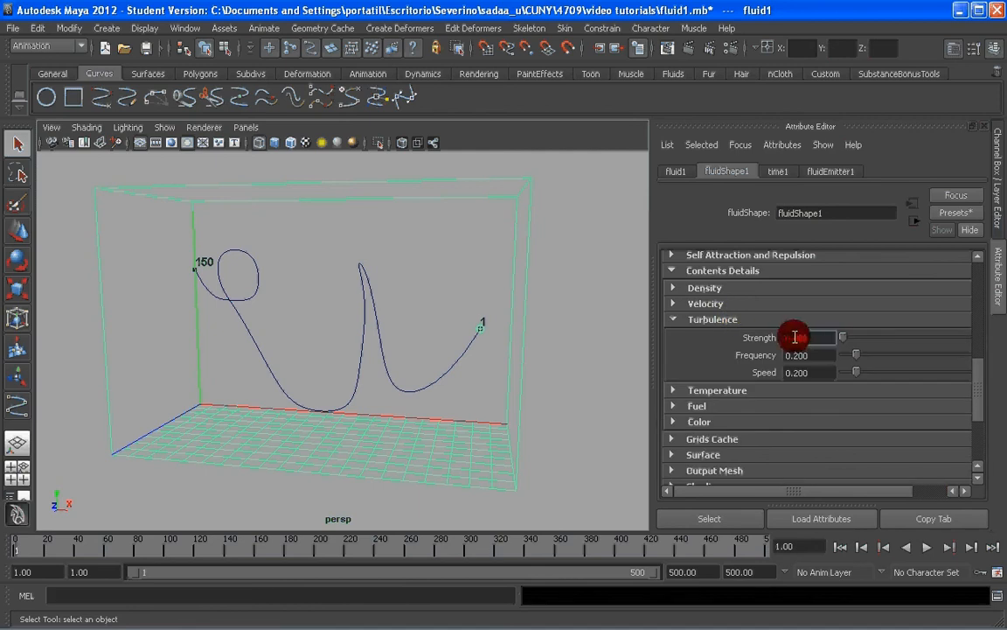
text(0.135)
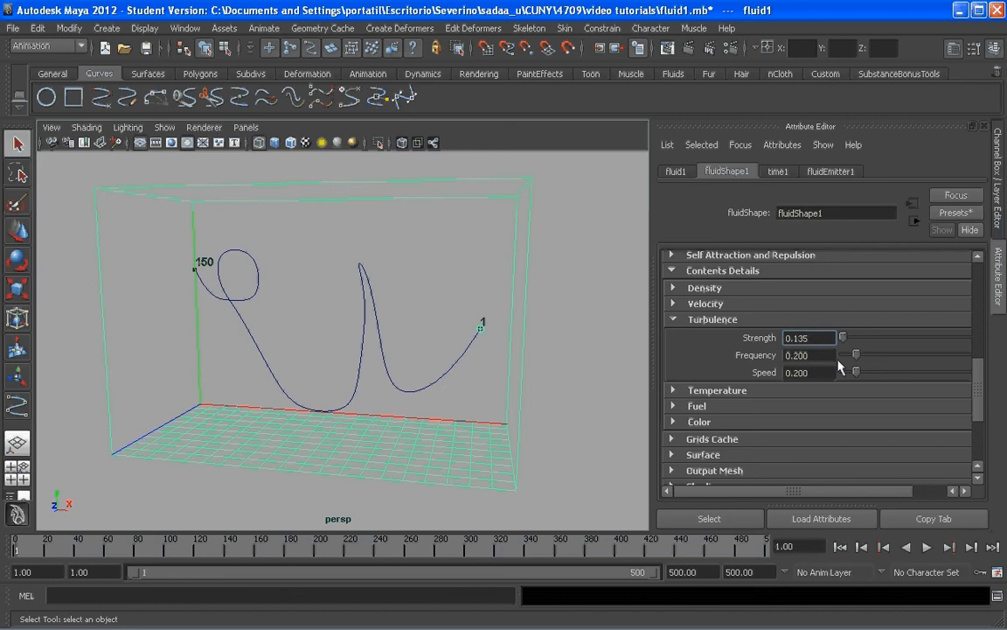
key(Return)
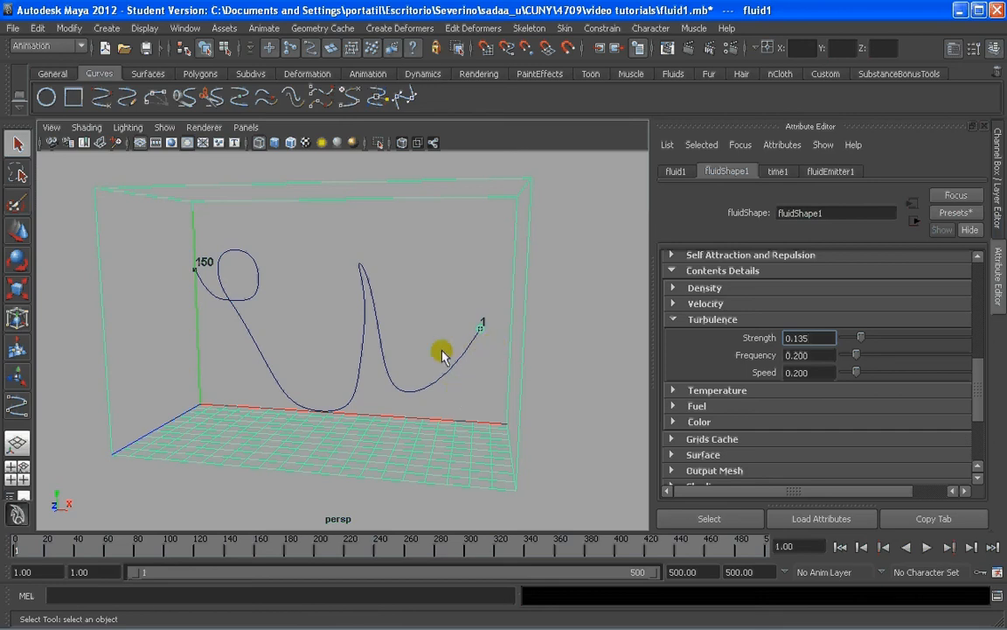
alt+drag(449, 357, 473, 343)
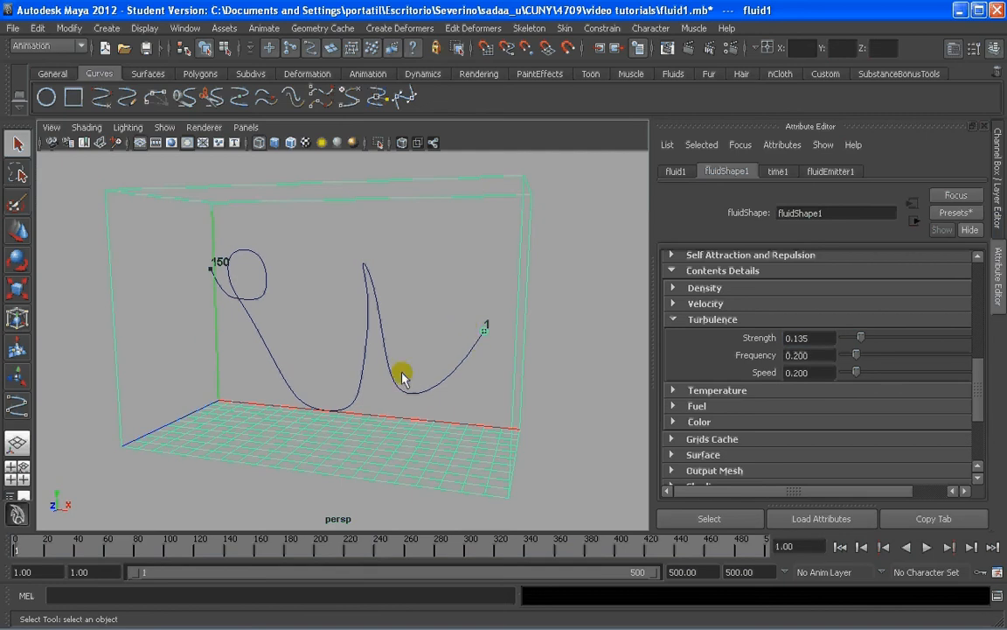
mouse_move(401, 375)
alt+mouse_down()
mouse_move(432, 337)
mouse_move(387, 387)
alt+mouse_up()
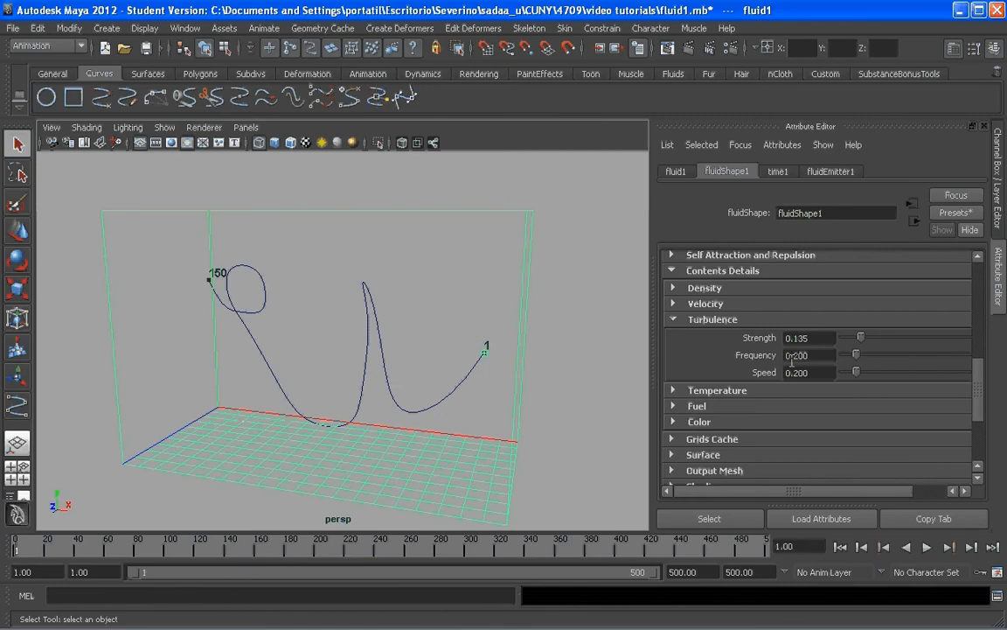
alt+drag(463, 350, 310, 328)
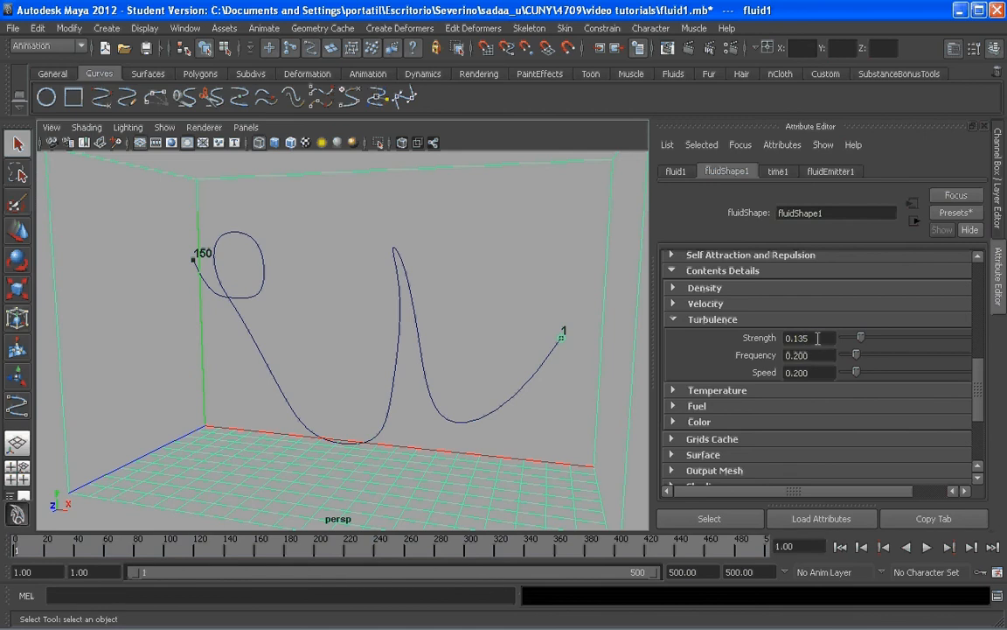
alt+drag(515, 323, 464, 344)
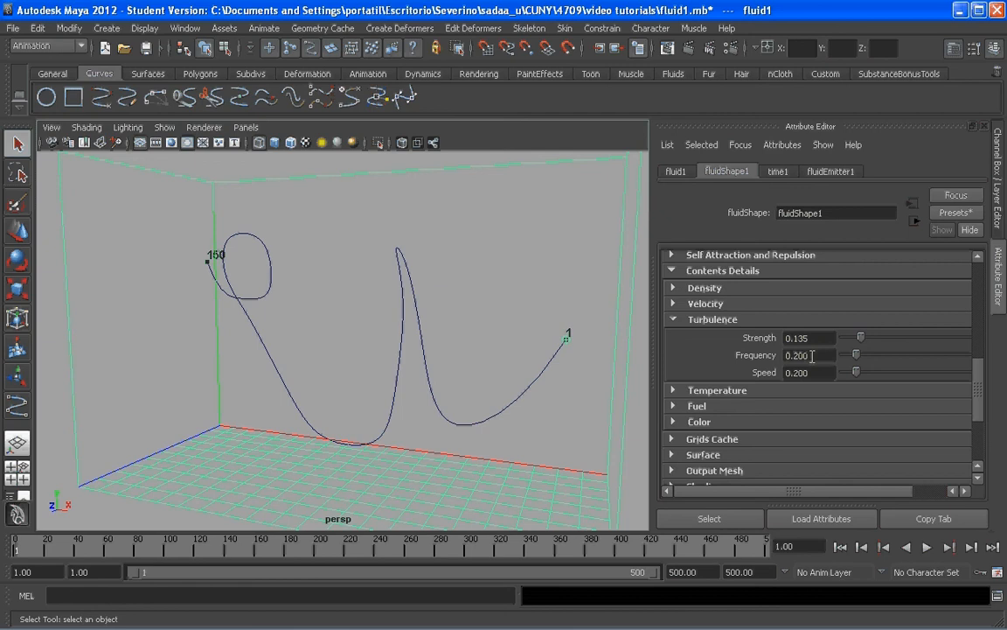
Step: Set the turbulence Frequency to 0.6 and collapse the Turbulence settings
drag(813, 355, 796, 355)
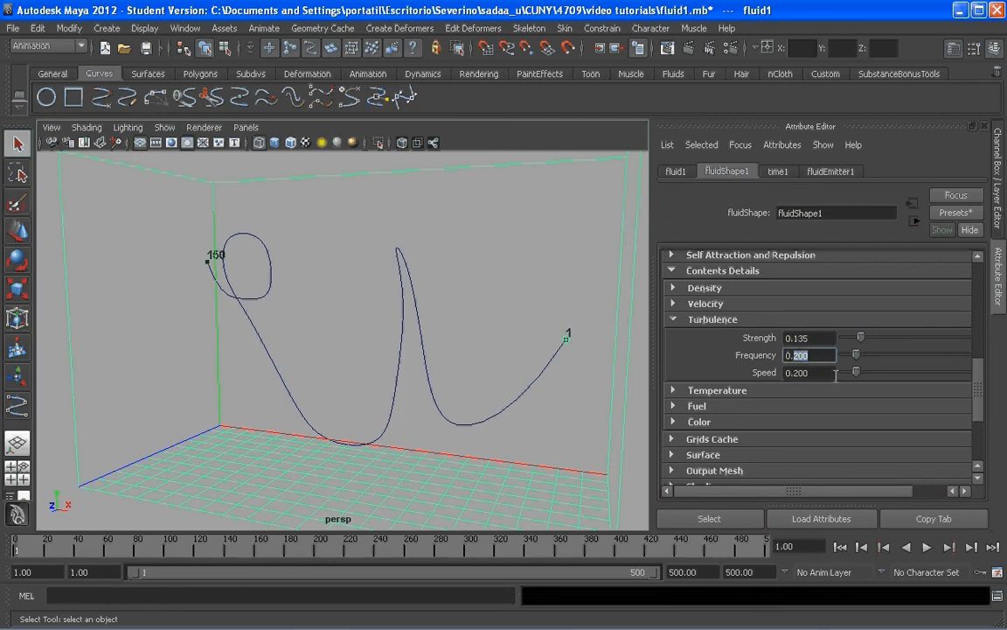
text(6)
key(Return)
drag(979, 369, 979, 378)
click(713, 284)
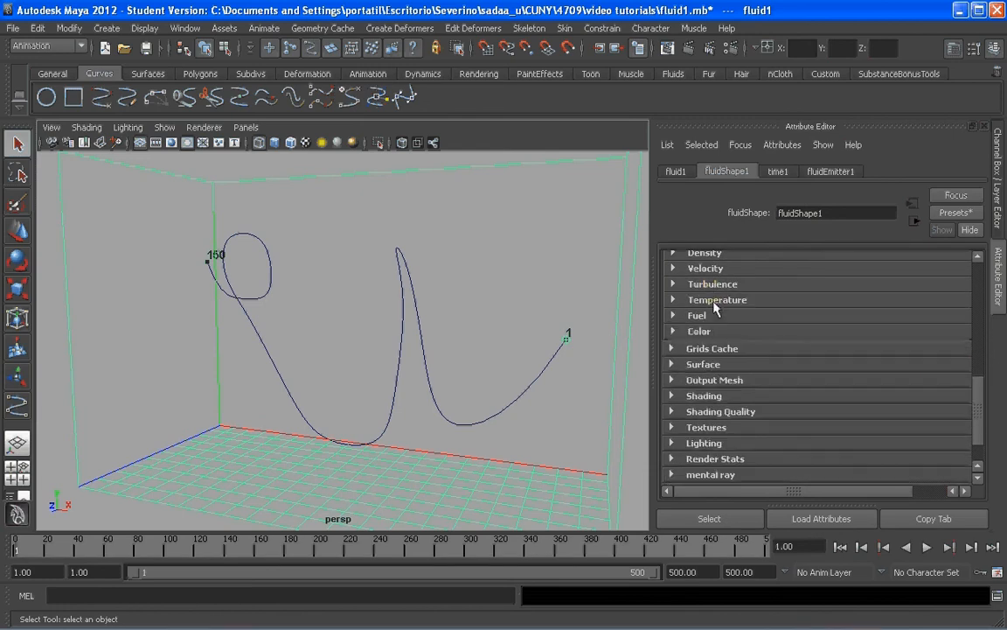
Step: Expand the fluid's Temperature settings and set Buoyancy to 2
click(713, 299)
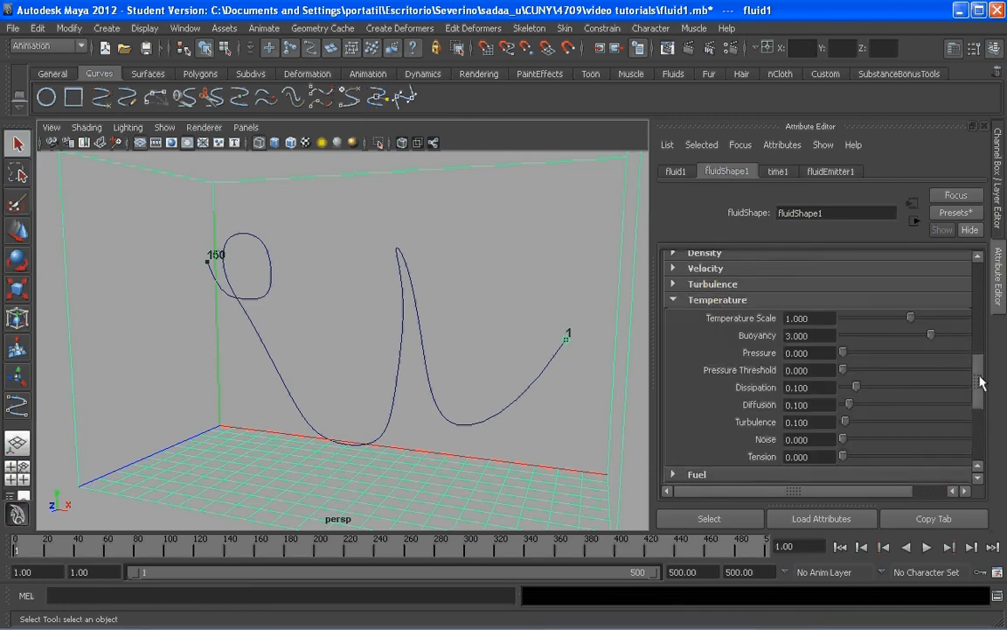
drag(978, 374, 978, 376)
double_click(792, 329)
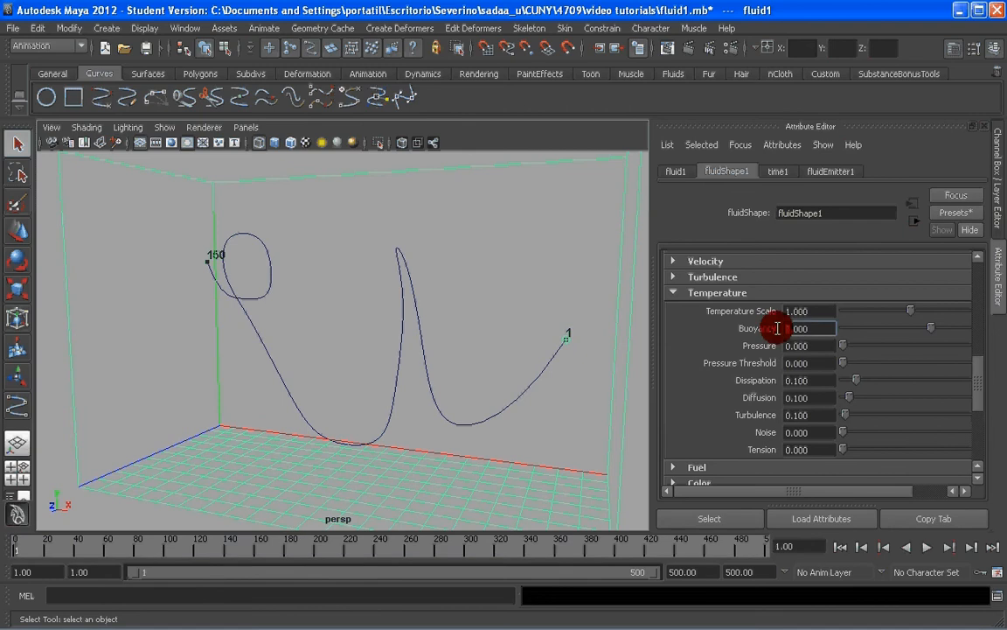
text(2)
key(Return)
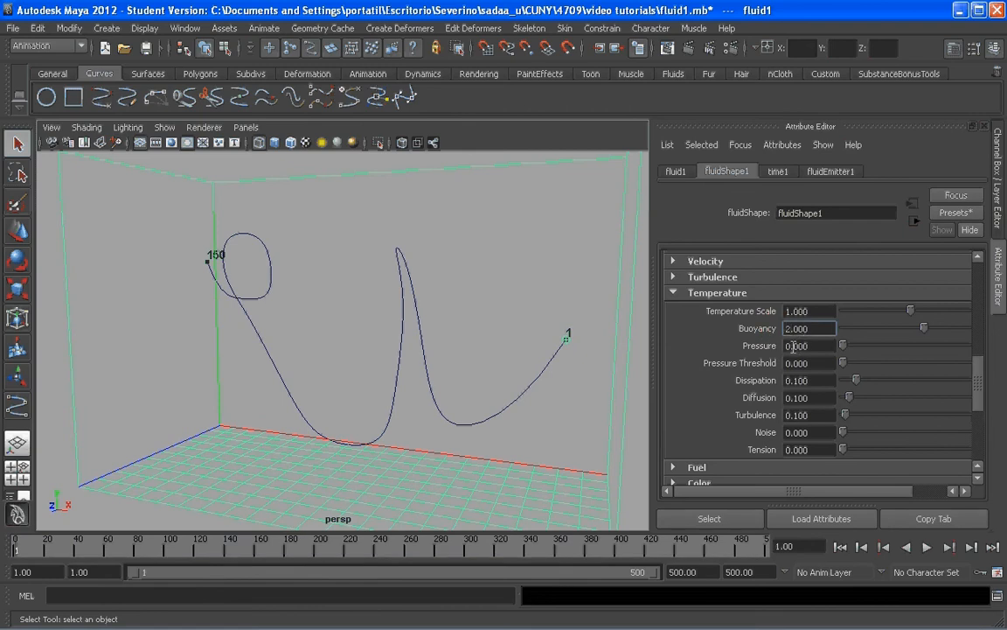
Step: Set the temperature Dissipation to 1 and Diffusion to 0, and collapse the Temperature settings
double_click(786, 381)
text(1)
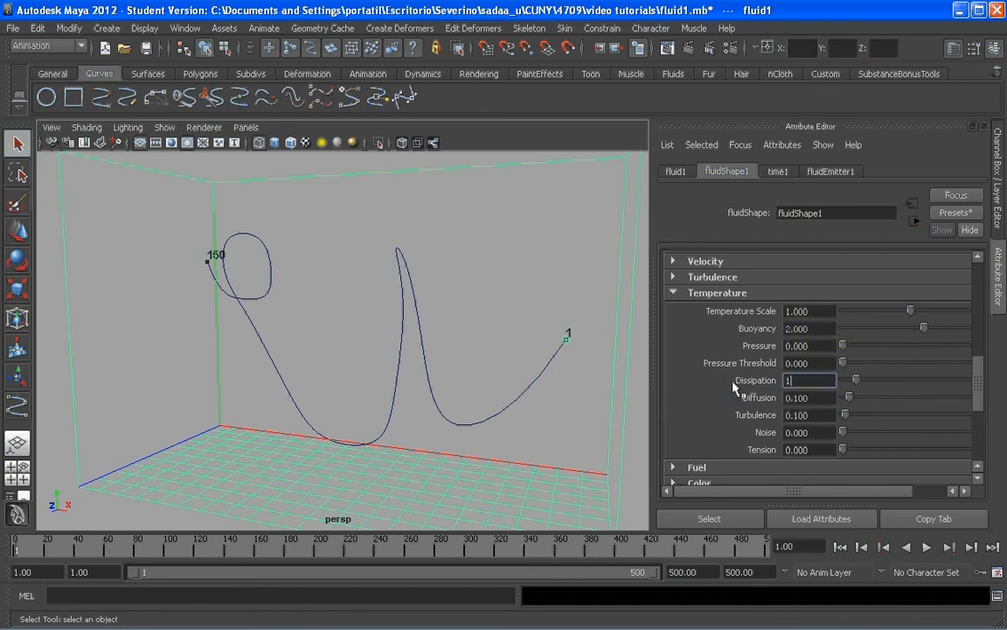
key(Return)
double_click(811, 398)
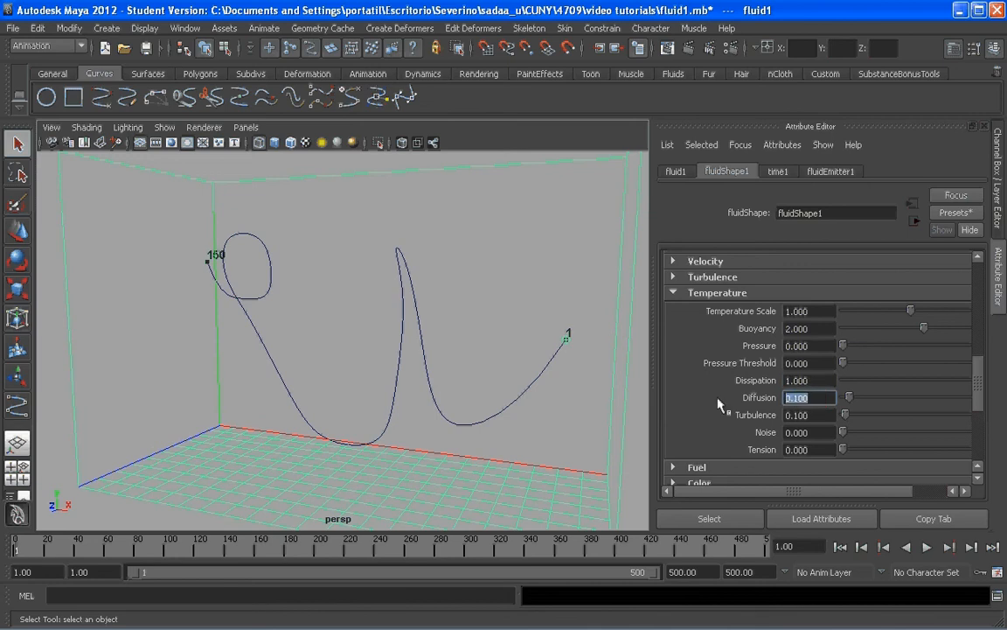
text(0.000)
scroll(979, 406, down, 3)
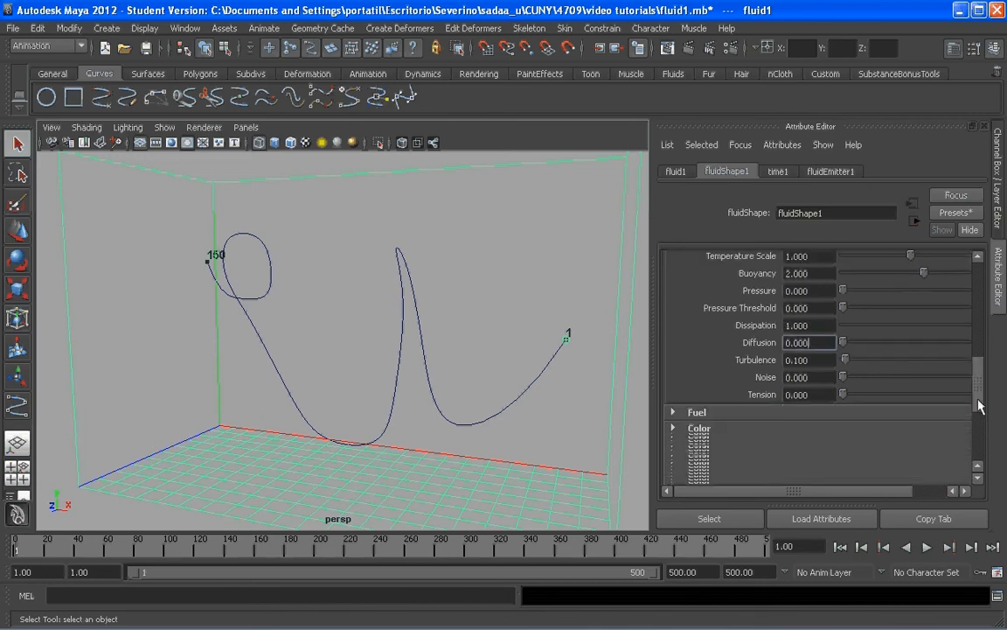
scroll(980, 407, down, 3)
drag(980, 418, 975, 391)
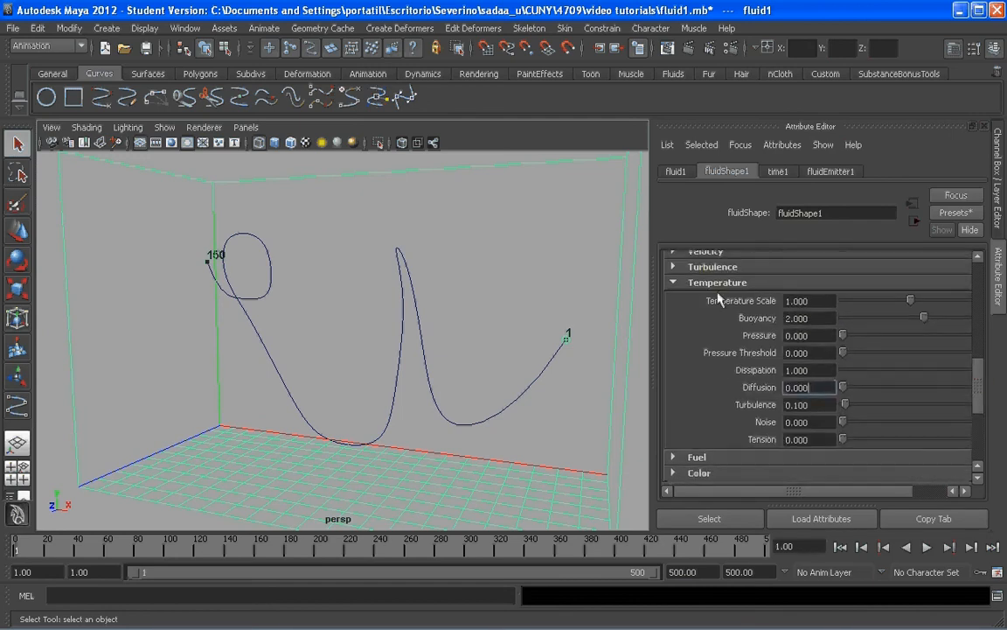
click(706, 283)
Step: Enable Self Shadow and set Shadow Opacity to 0.150 in the fluid's Lighting settings, and collapse them
drag(976, 409, 976, 416)
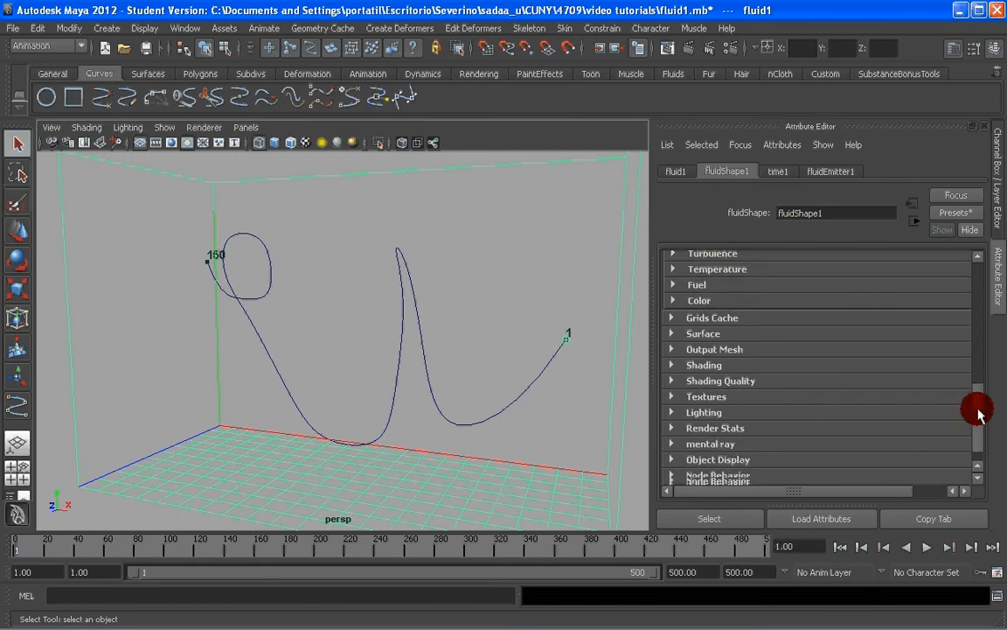
click(693, 411)
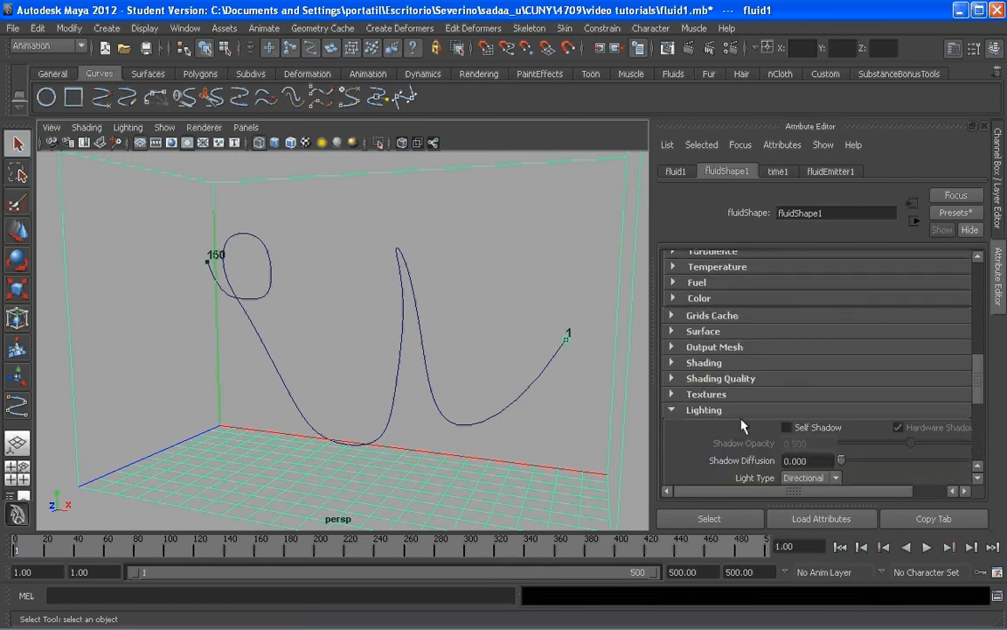
drag(978, 394, 978, 408)
click(786, 326)
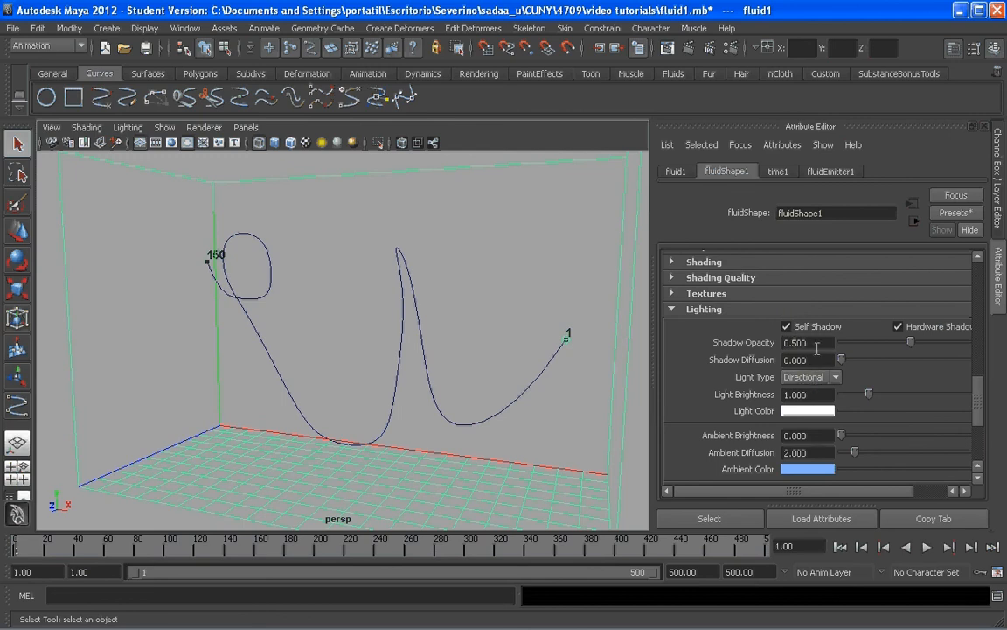
double_click(794, 342)
text(150)
key(Return)
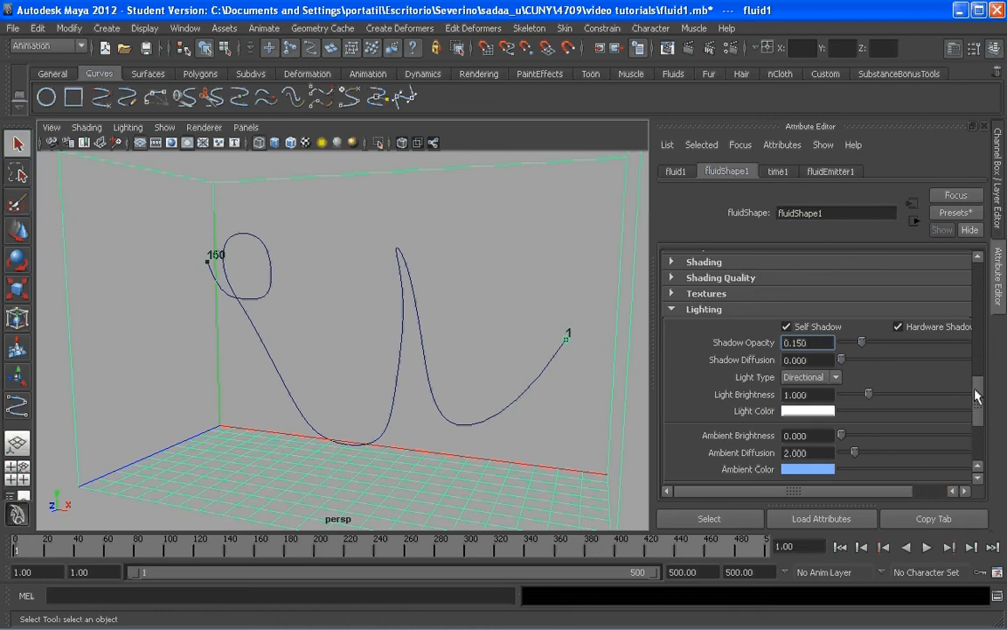
click(751, 314)
Step: Expand the fluid's Shading settings and lower Transparency to nearly black
drag(978, 407, 977, 401)
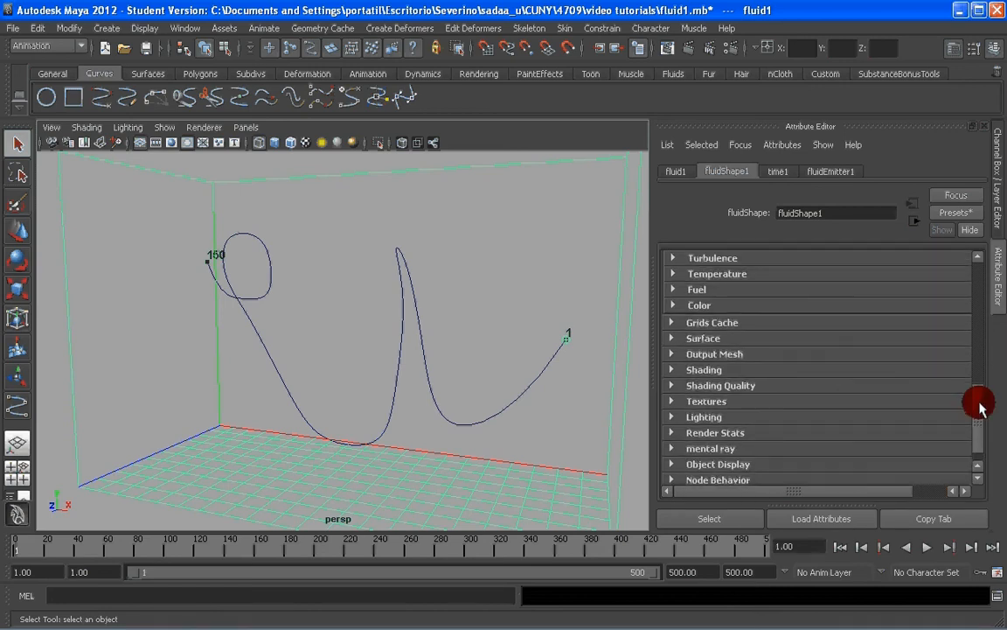
click(673, 369)
mouse_move(978, 382)
mouse_down()
mouse_move(982, 426)
mouse_move(981, 388)
mouse_up()
click(699, 383)
click(691, 377)
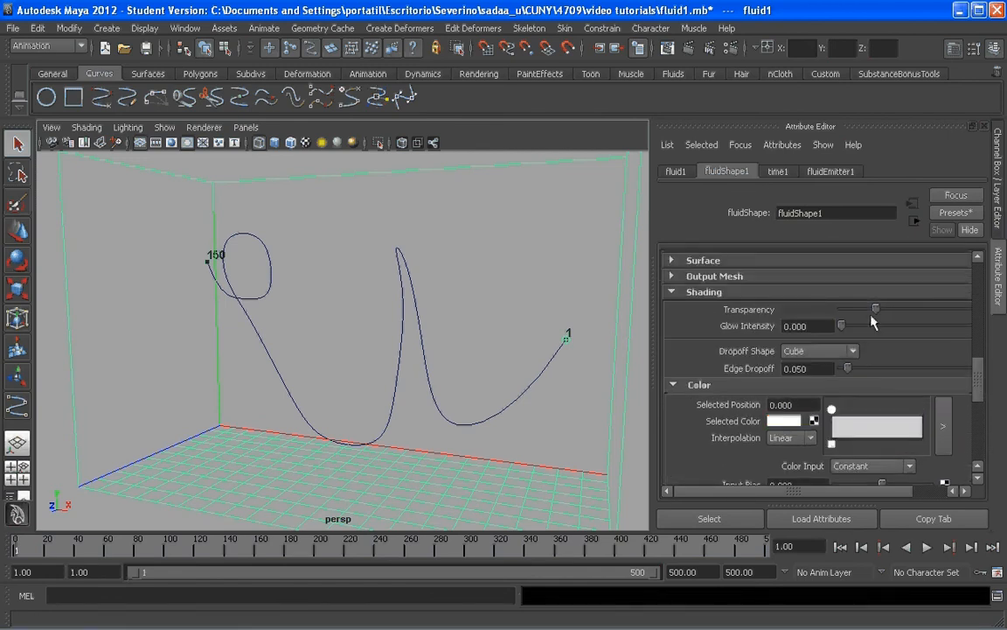
mouse_move(854, 308)
mouse_down()
mouse_move(847, 313)
mouse_move(958, 311)
mouse_move(848, 313)
mouse_up()
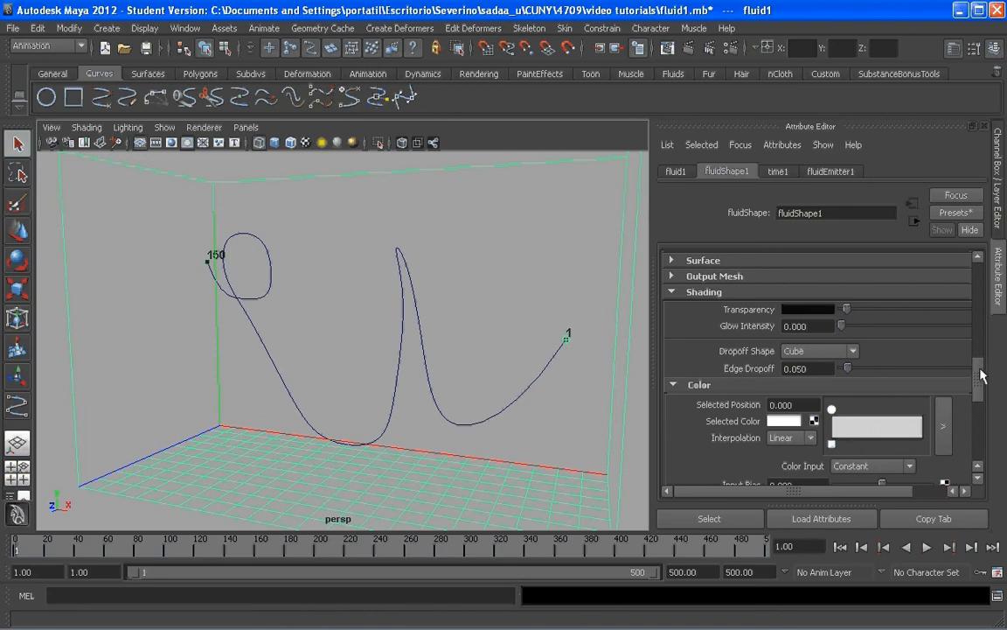
Step: Change the fluid's shading Color from the preset swatches to a dark grey
drag(977, 368, 977, 395)
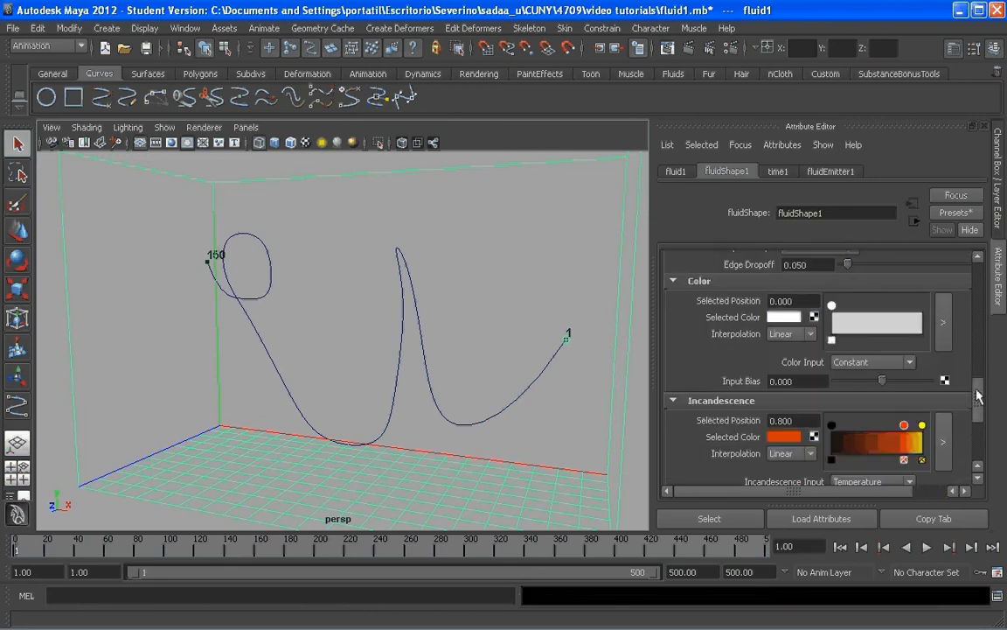
click(782, 318)
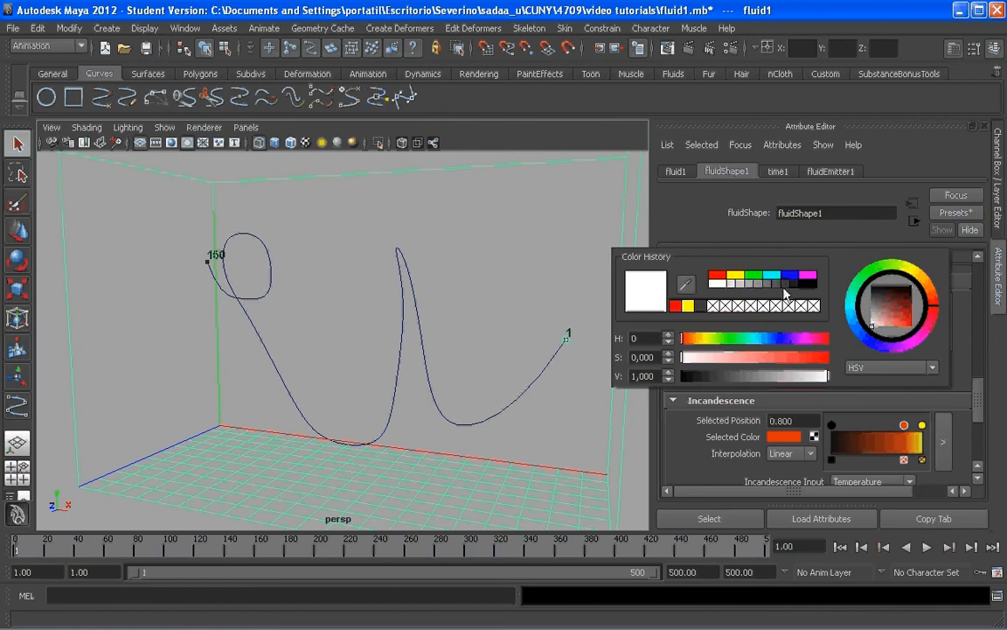
click(739, 283)
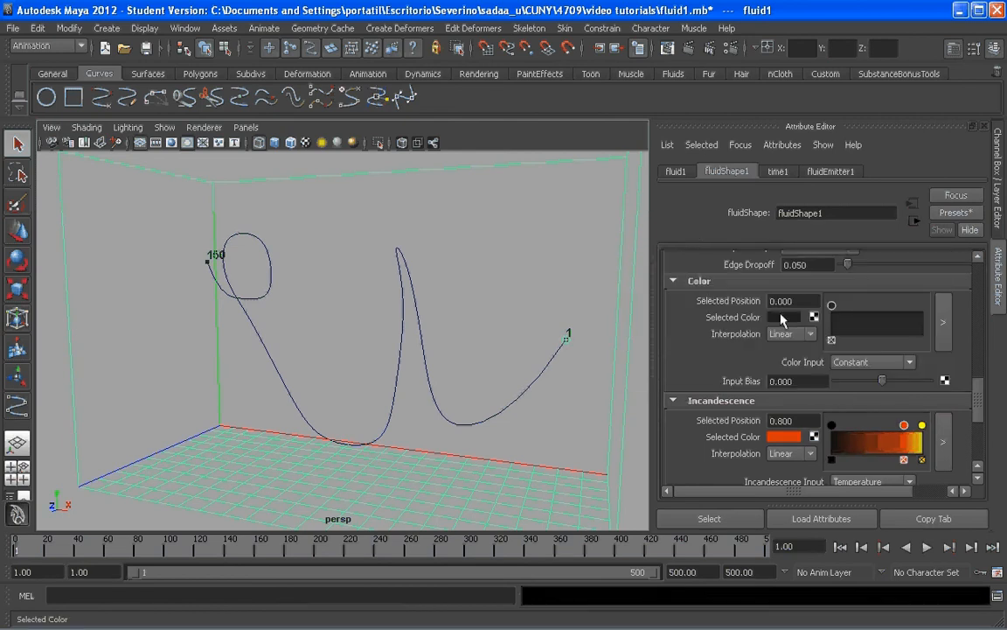
Step: Give the incandescence marker at position 1.000 a hue of 20, with a higher brightness value and slightly lower saturation
scroll(983, 400, down, 1)
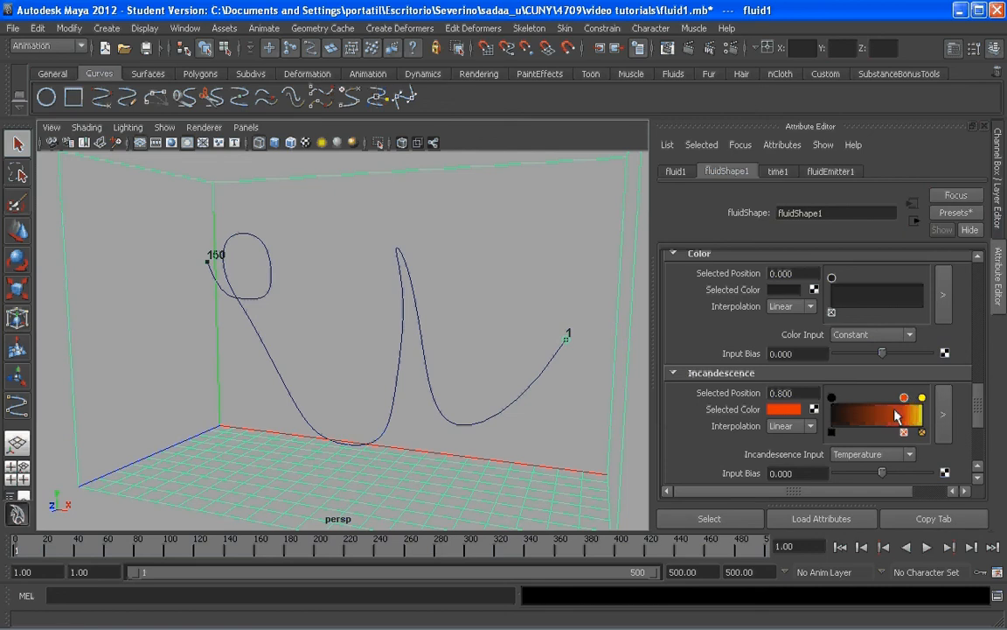
click(831, 398)
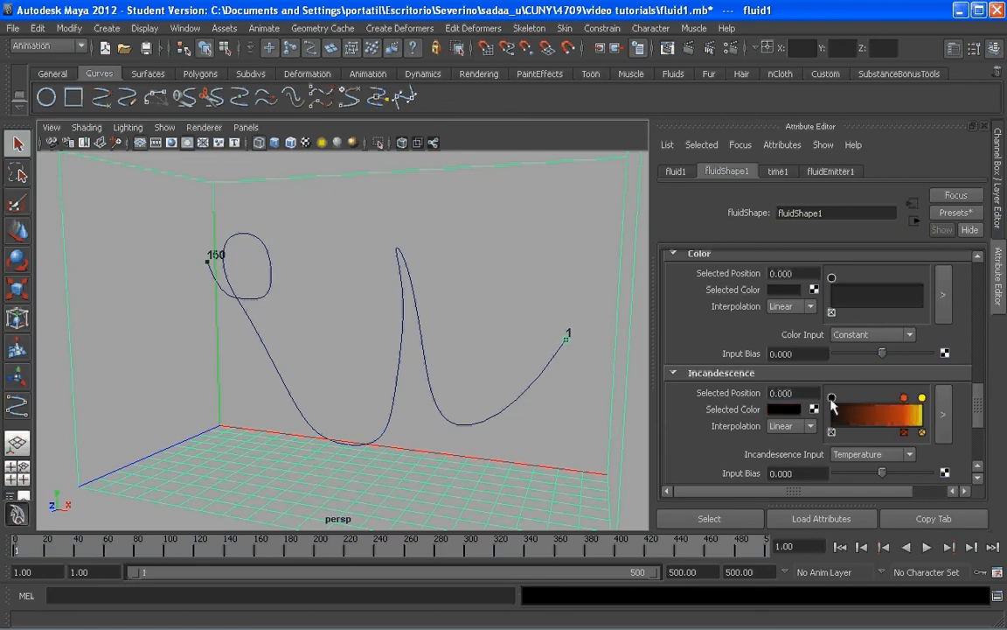
click(904, 398)
click(921, 398)
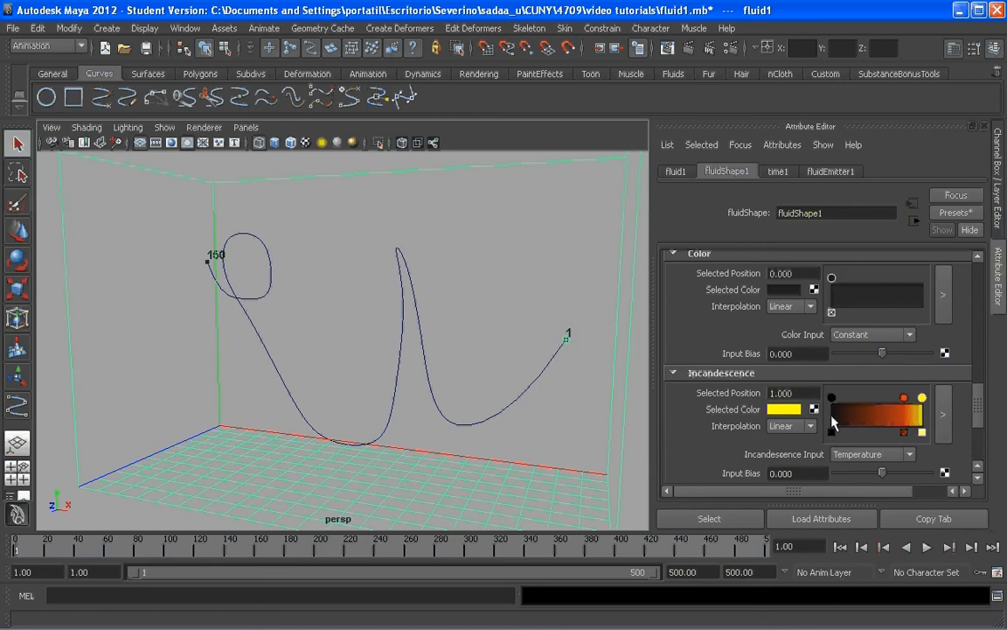
click(782, 410)
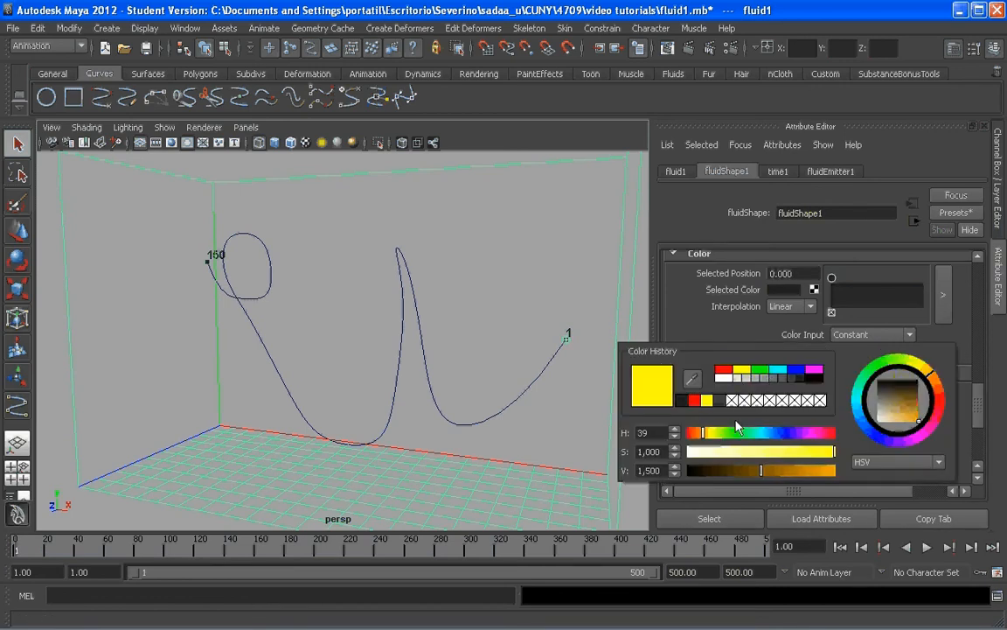
drag(761, 470, 804, 472)
drag(704, 434, 695, 434)
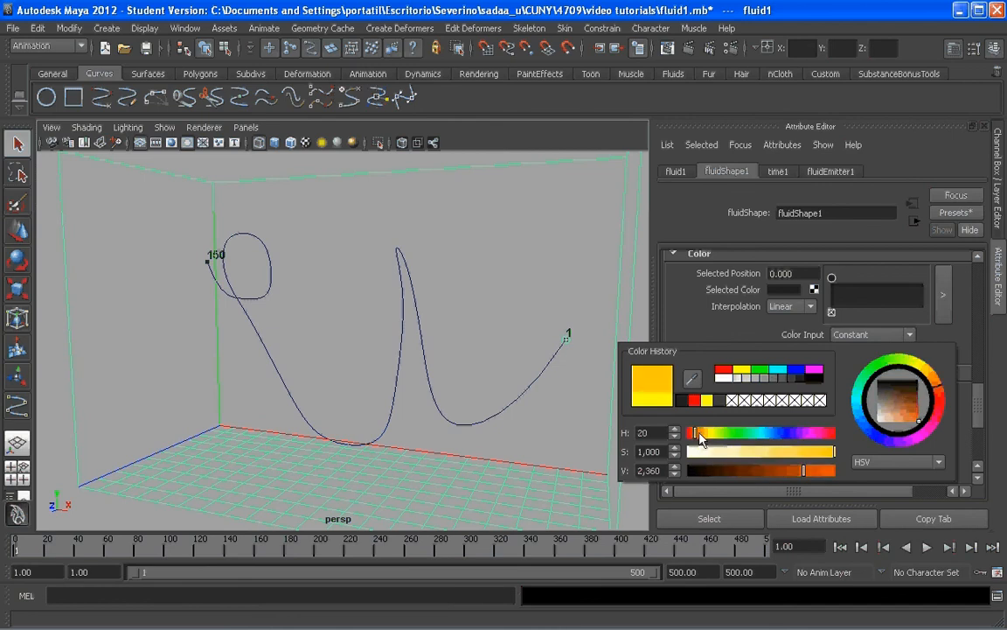
drag(834, 453, 827, 452)
drag(804, 470, 820, 469)
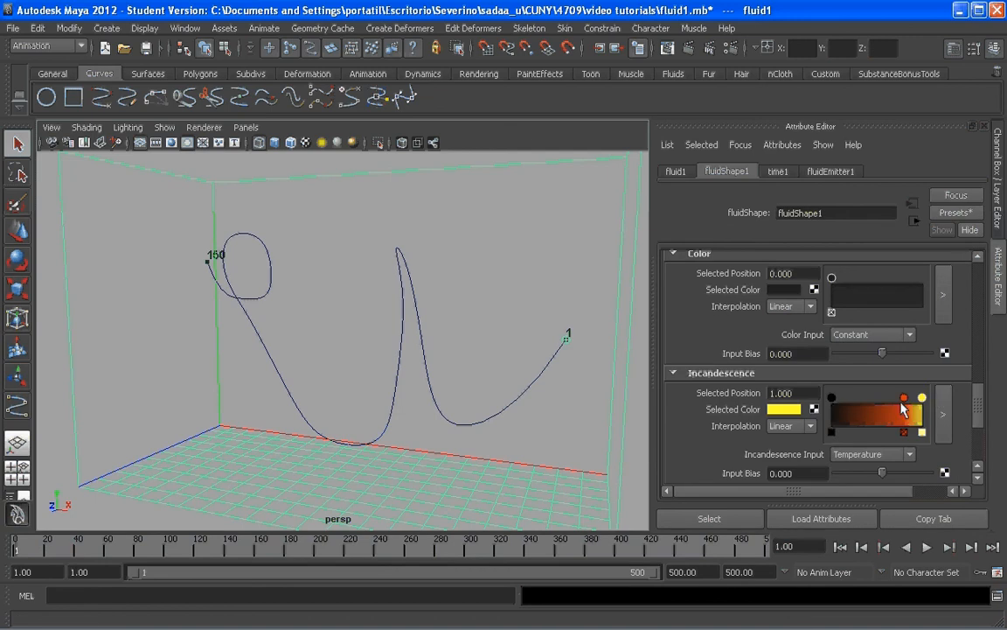
Step: Shift the incandescence marker at position 0.800 to an orange with a hue of 20
click(903, 398)
click(785, 409)
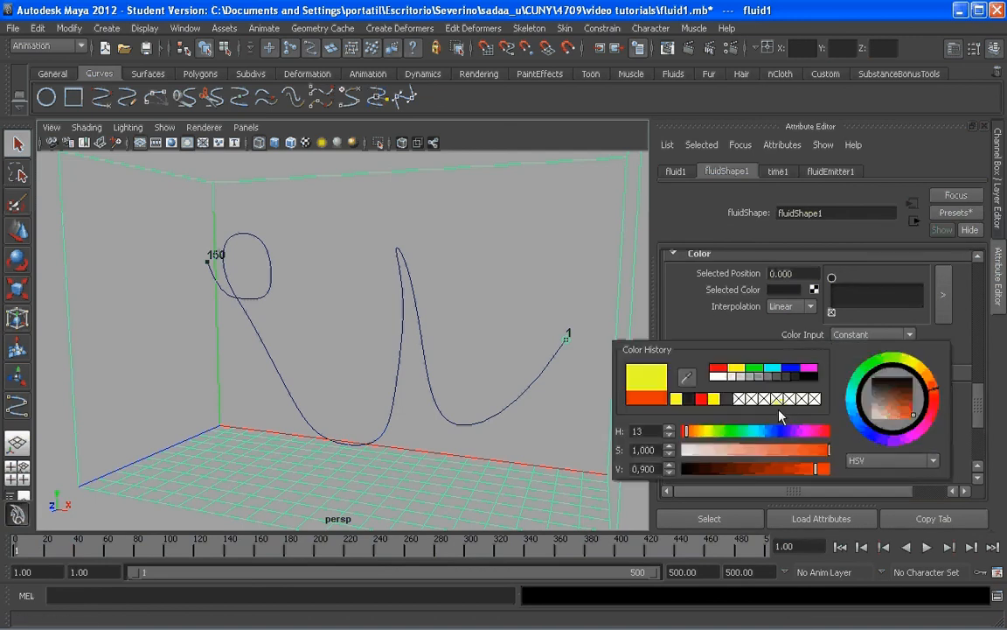
drag(700, 429, 693, 430)
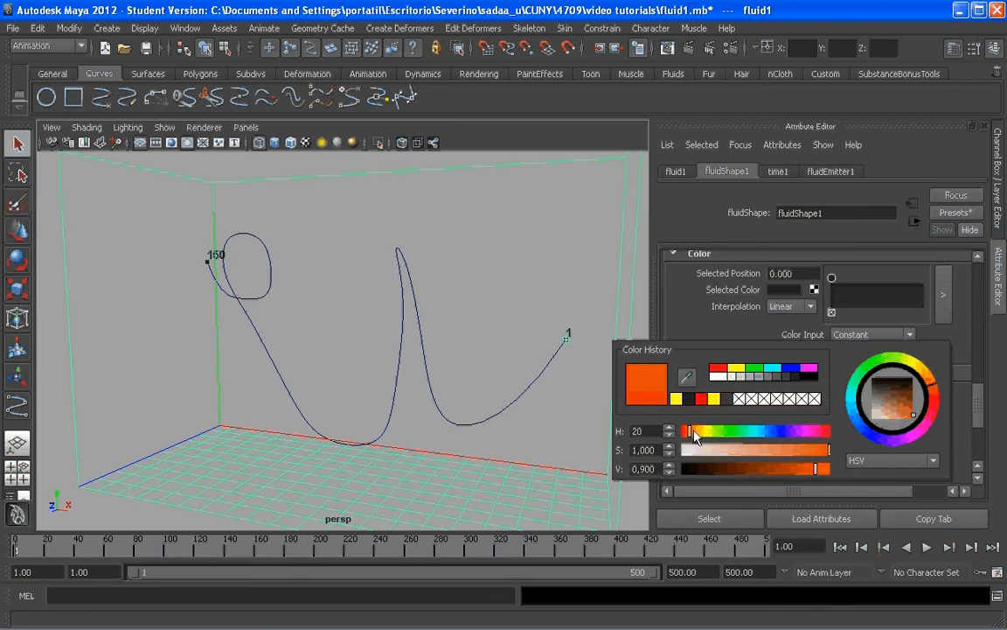
drag(807, 465, 810, 469)
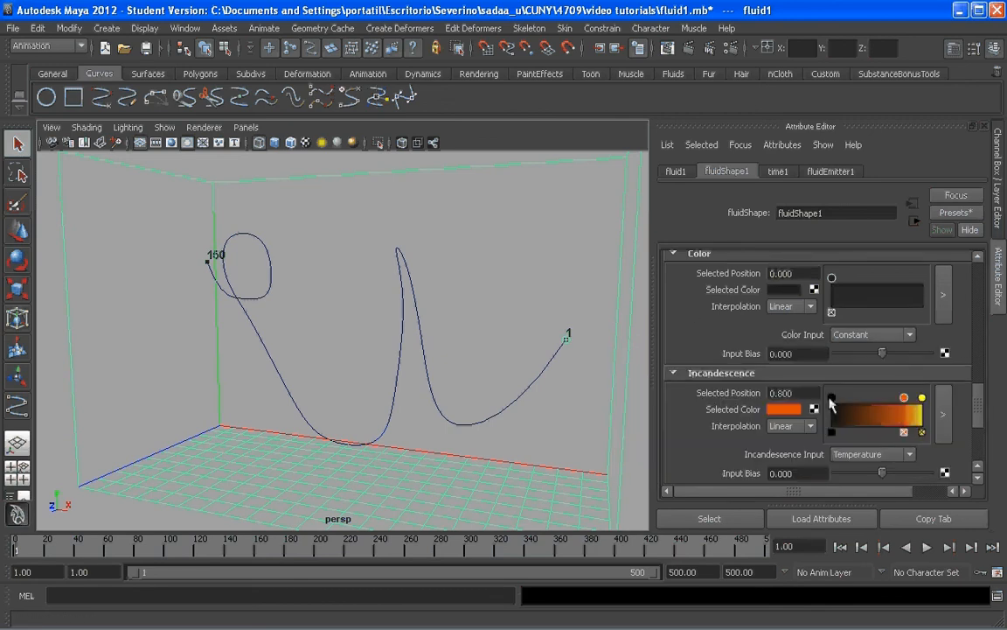
Step: Play the fluid simulation to frame 74, test-render that frame with Maya Software, and close the render
alt+drag(541, 327, 532, 322)
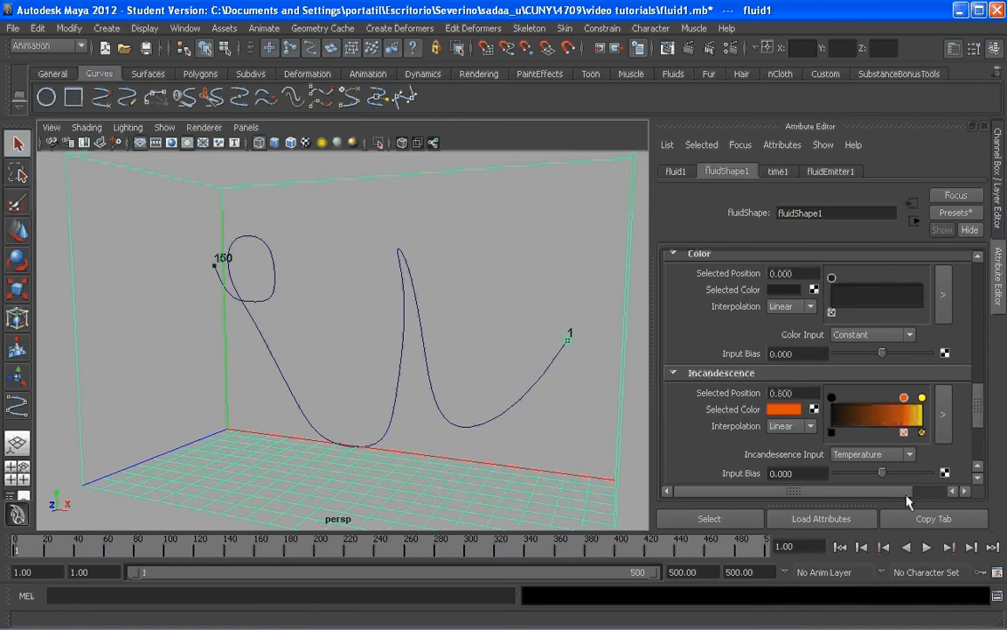
click(927, 547)
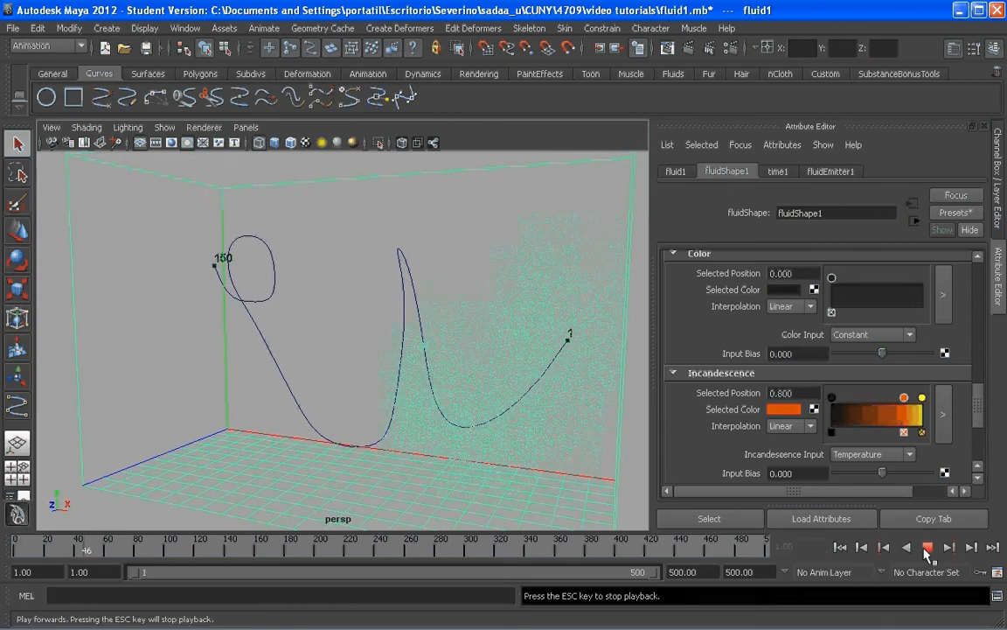
click(927, 548)
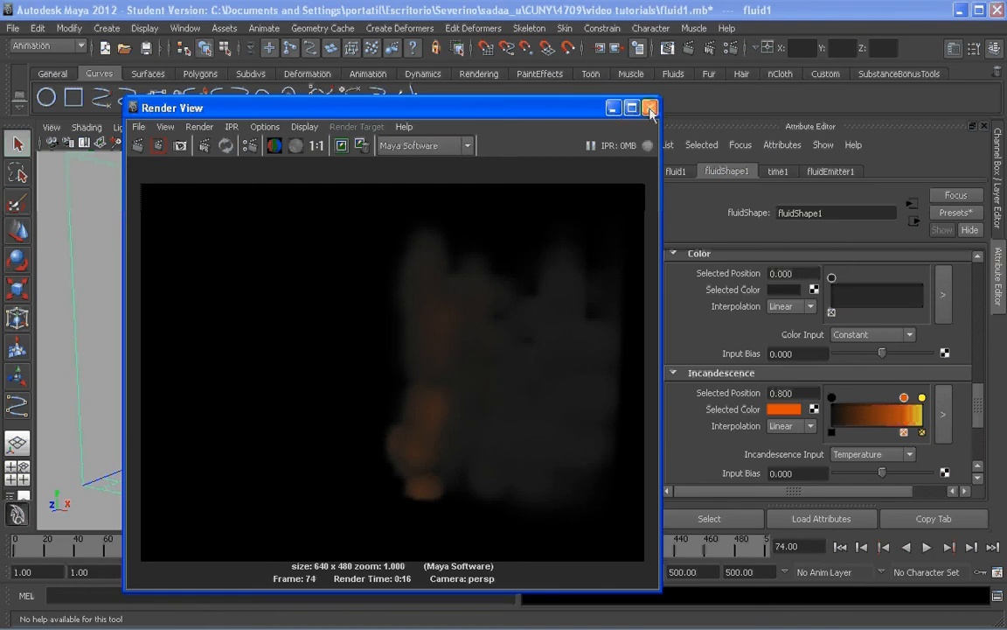
click(650, 108)
Step: Expand the fluid's Opacity settings and add two curve points, at position 0.383 with value 0.140 and about position 0.75 with value 0.54
drag(979, 405, 979, 425)
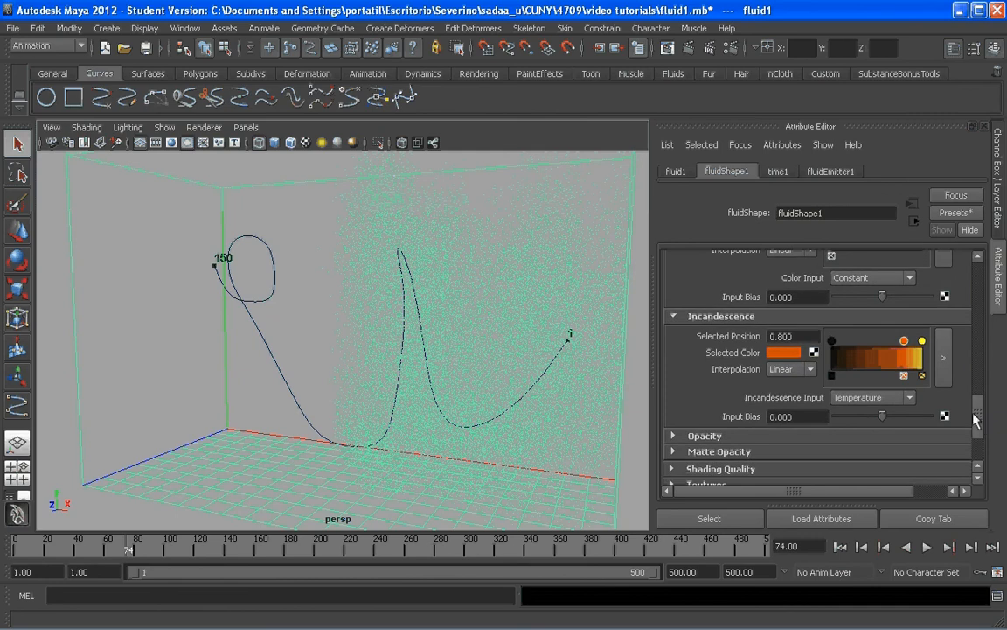
drag(982, 419, 980, 425)
click(728, 395)
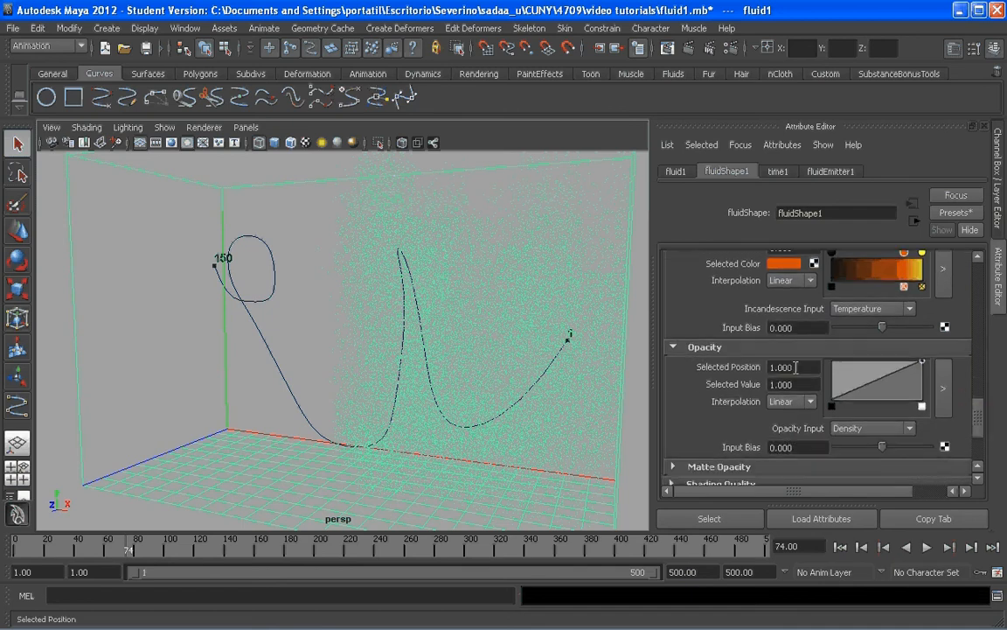
click(865, 395)
drag(864, 391, 864, 394)
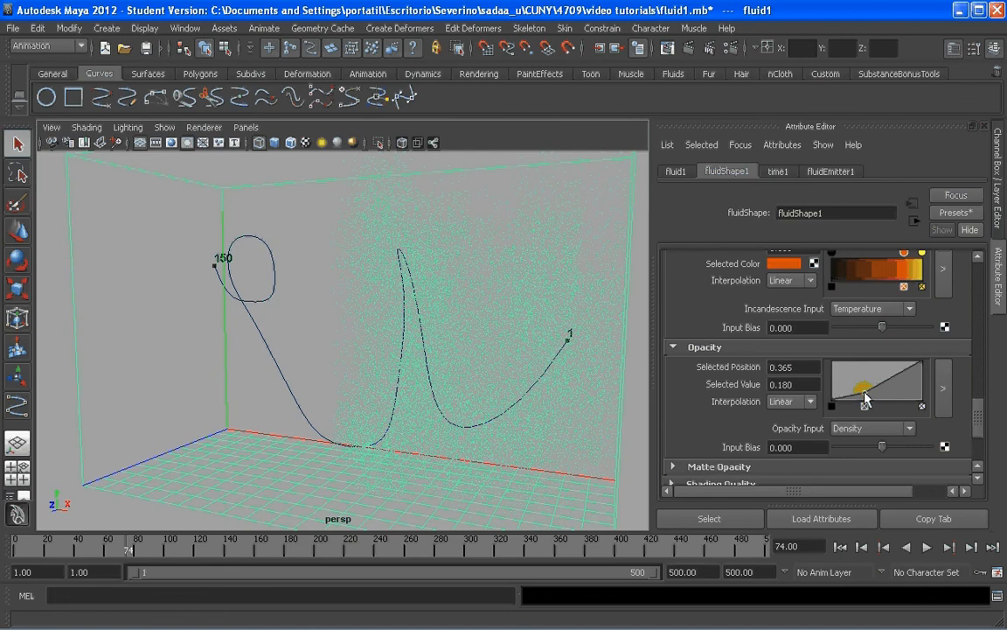
click(898, 385)
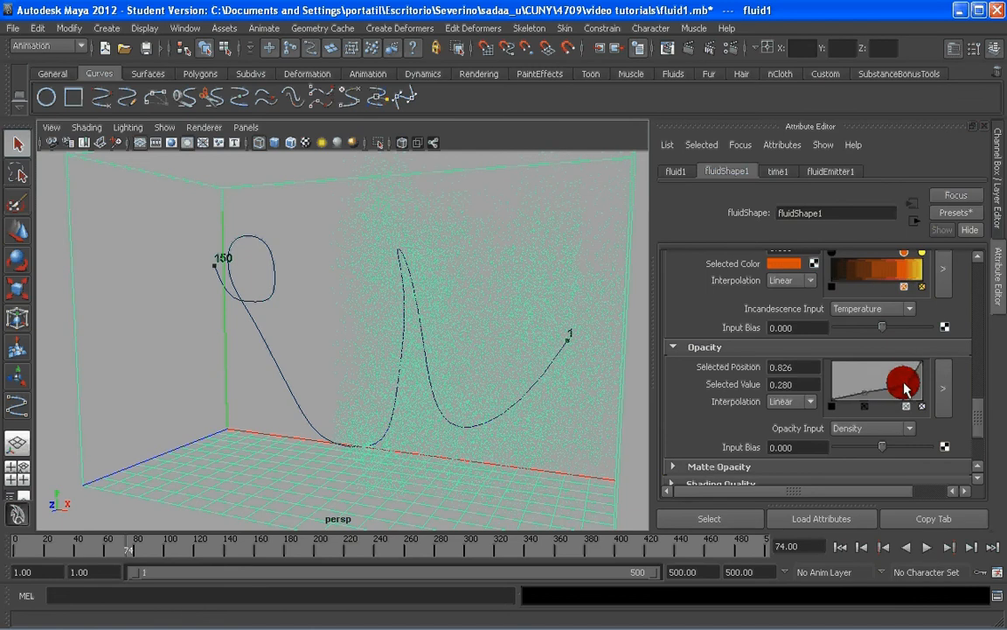
drag(899, 387, 898, 385)
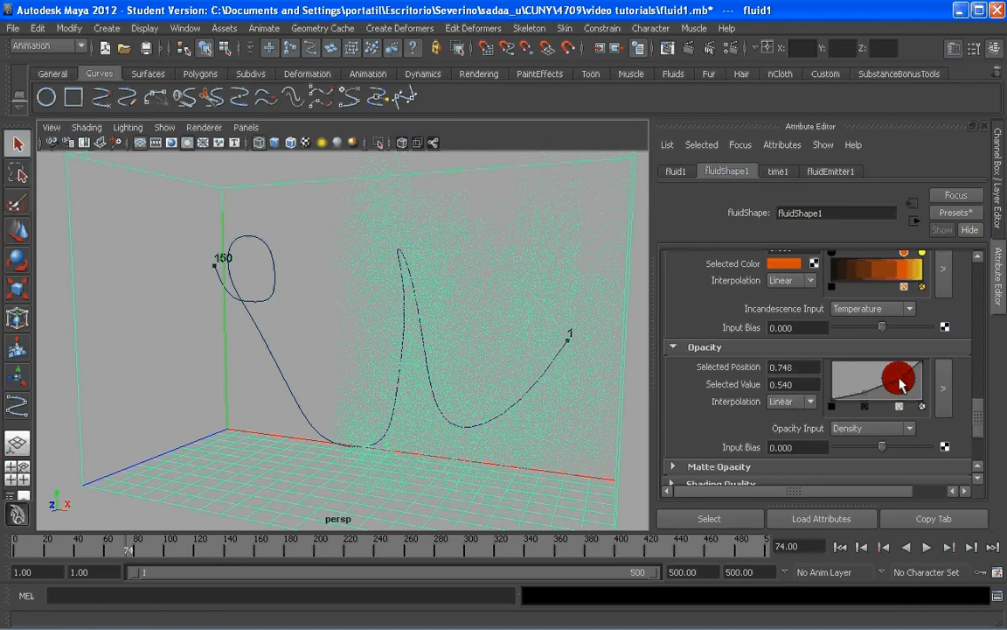
click(866, 394)
drag(866, 399, 866, 398)
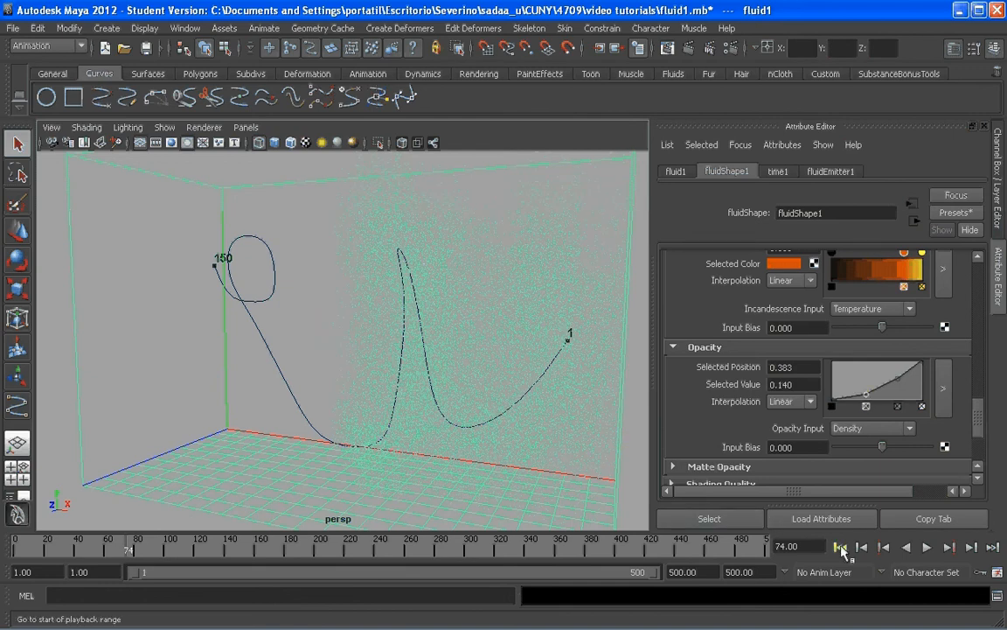
Step: Return the animation to frame 1 and collapse the fluid's Contents Method settings
click(840, 547)
drag(978, 427, 979, 271)
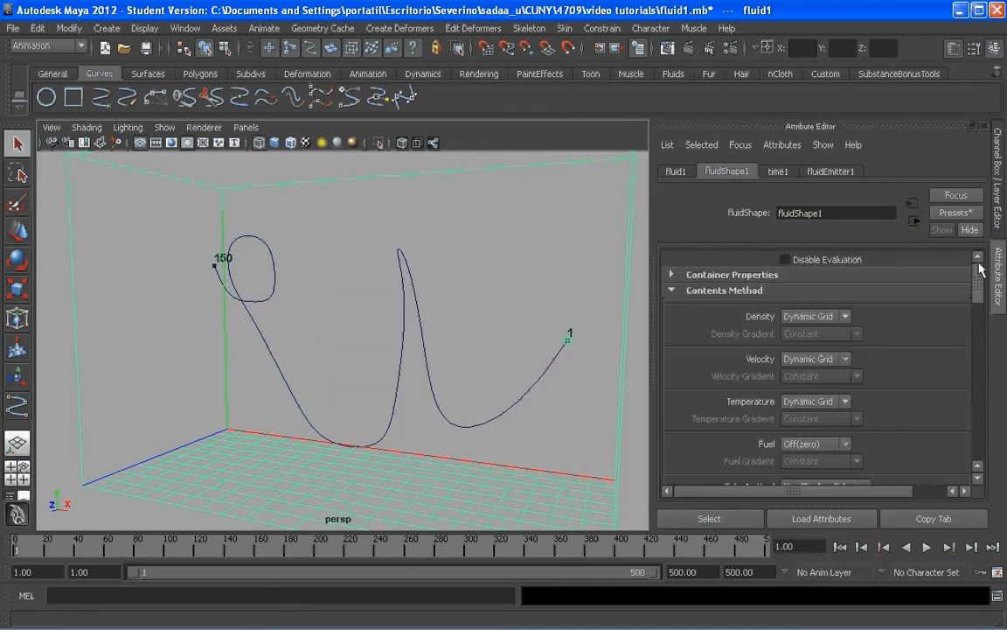
alt+drag(371, 303, 472, 342)
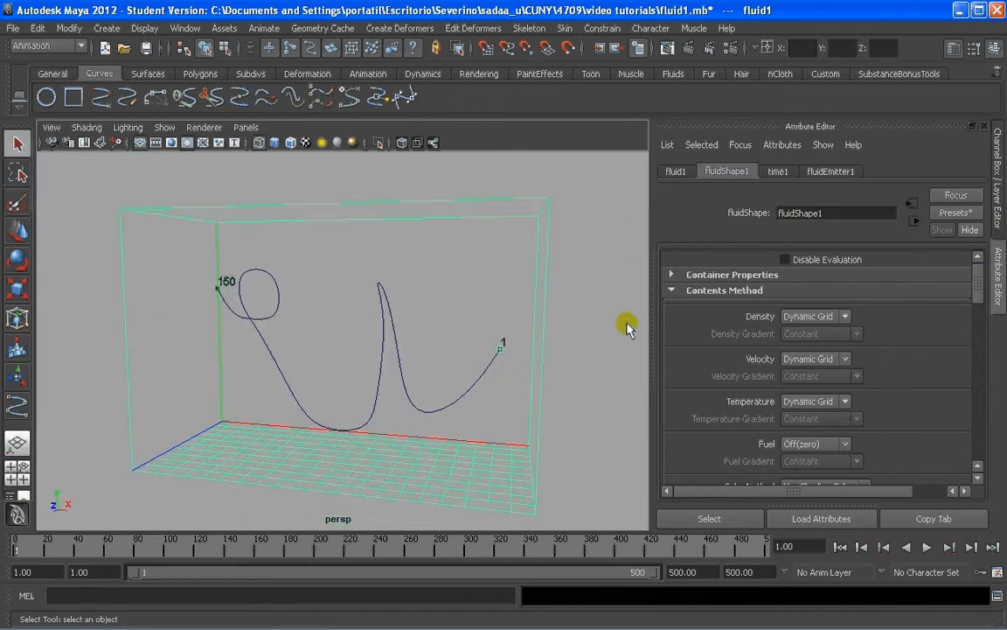
click(695, 289)
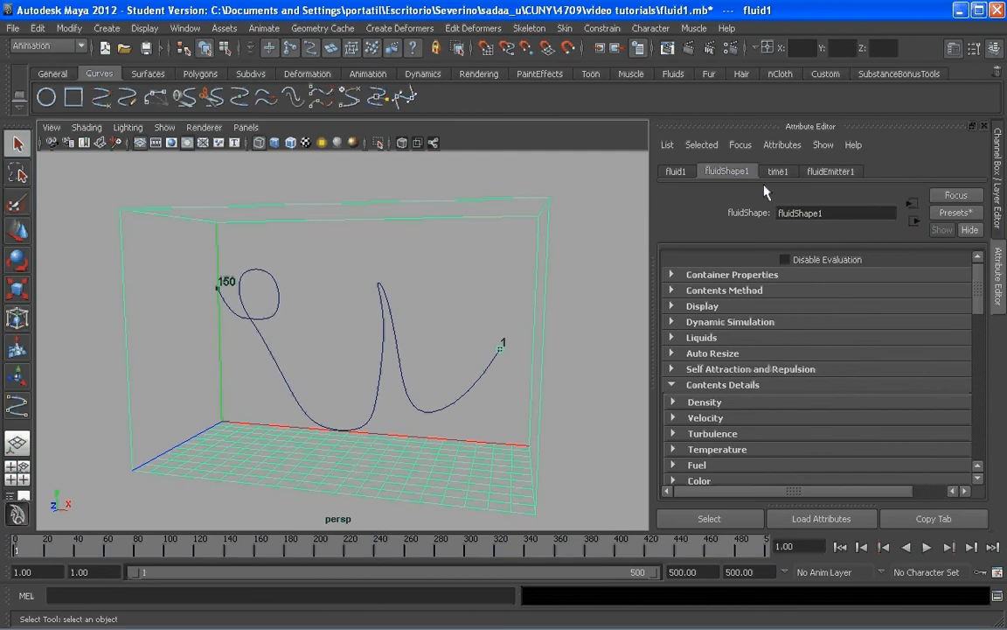
Step: Open the render settings and set the renderer to mental ray
click(731, 48)
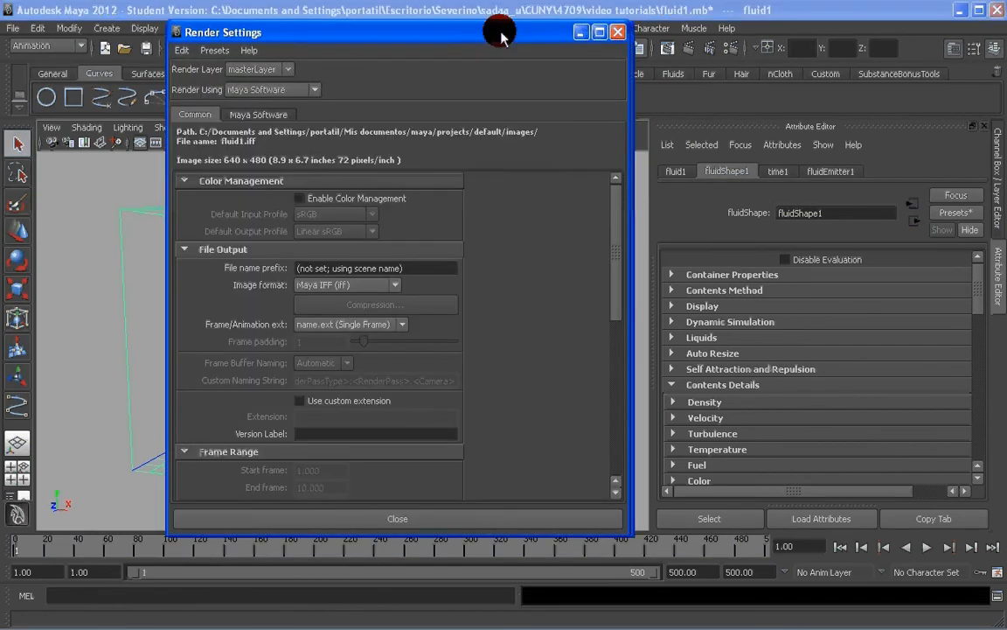
drag(501, 37, 448, 37)
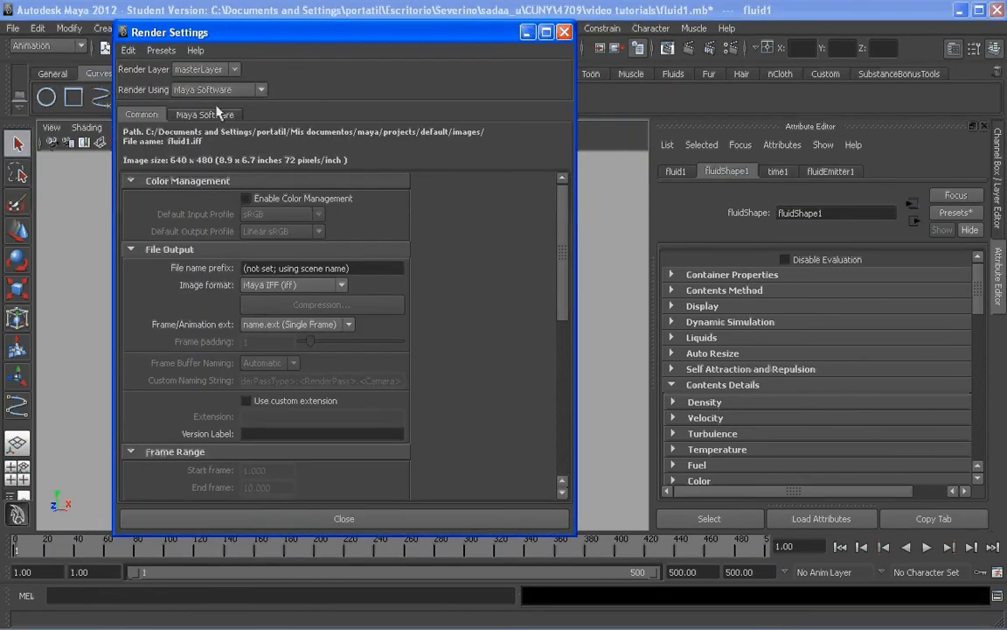
click(223, 90)
click(200, 135)
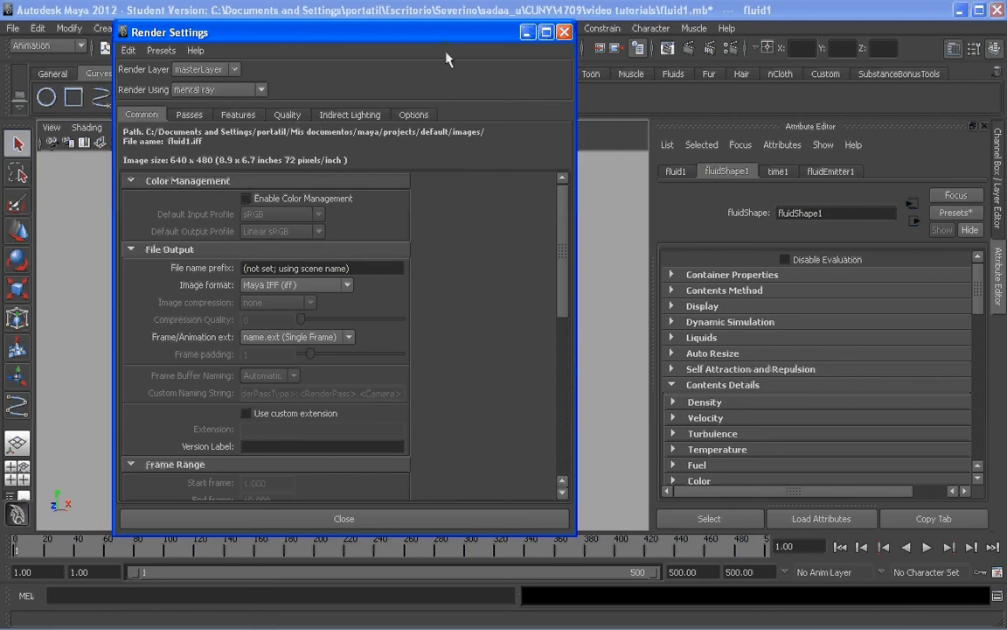
Step: Set the mental ray quality preset to Production: Rapid Hair
click(287, 115)
click(297, 137)
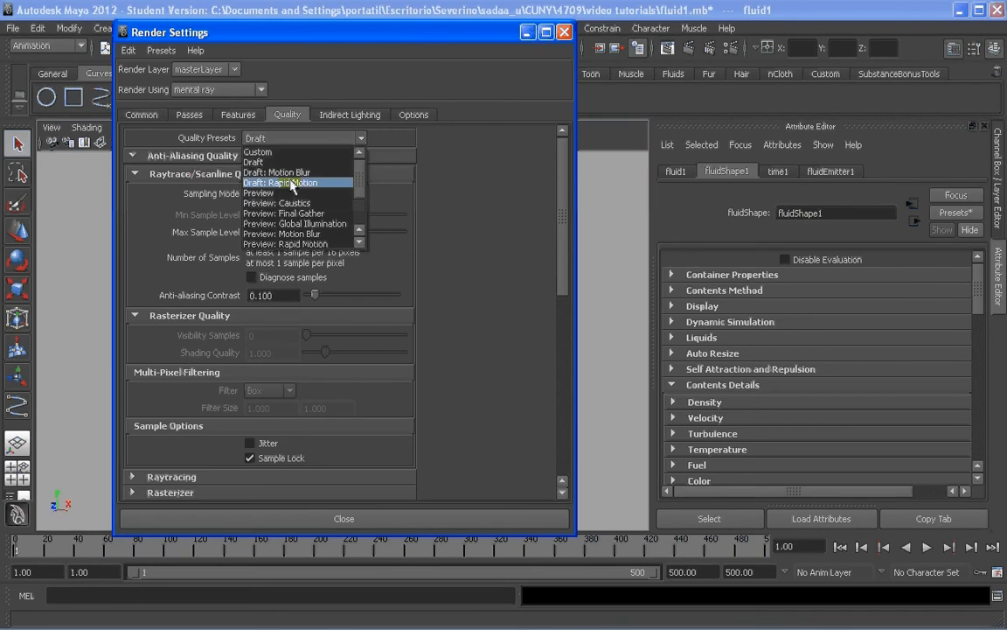
scroll(291, 186, down, 2)
click(322, 217)
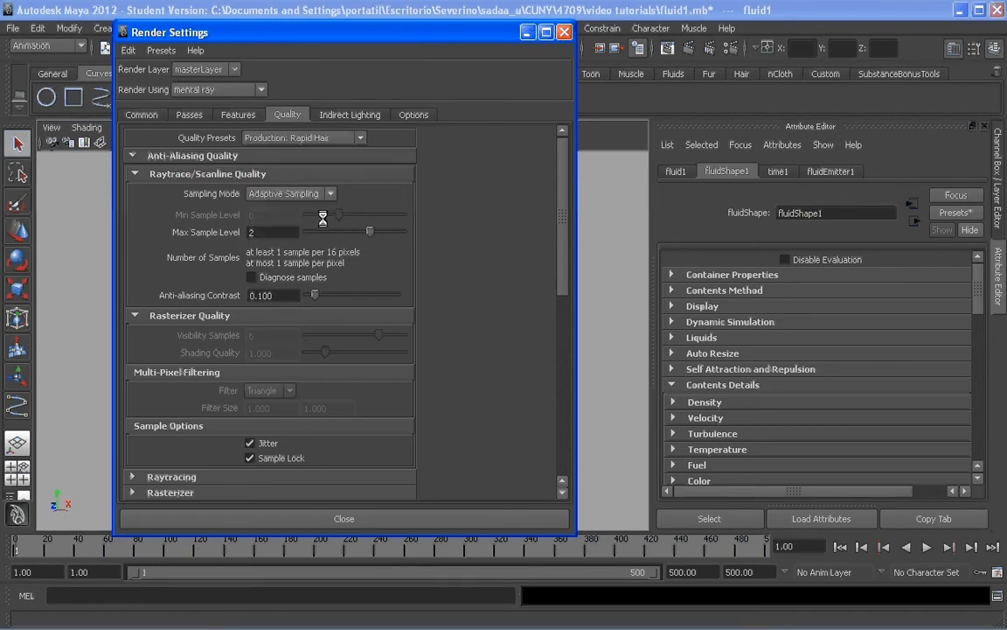
click(138, 114)
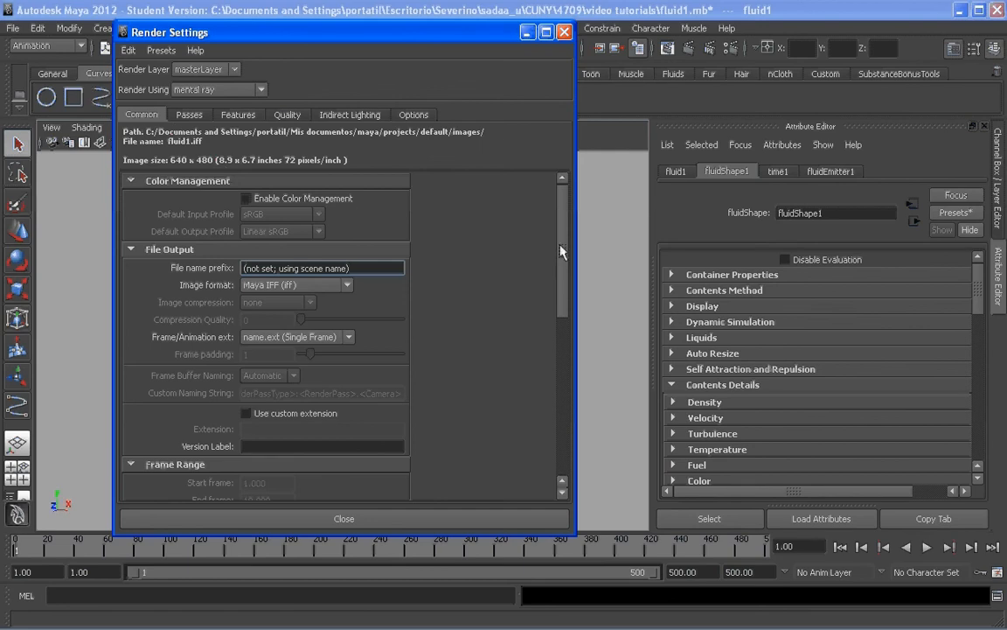
click(345, 122)
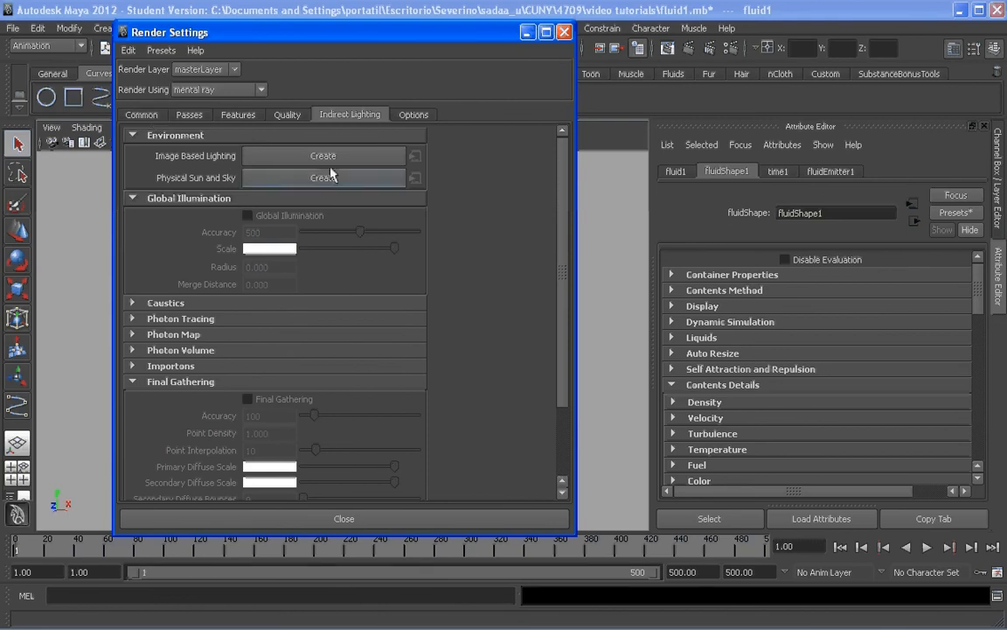
click(141, 115)
drag(562, 264, 563, 255)
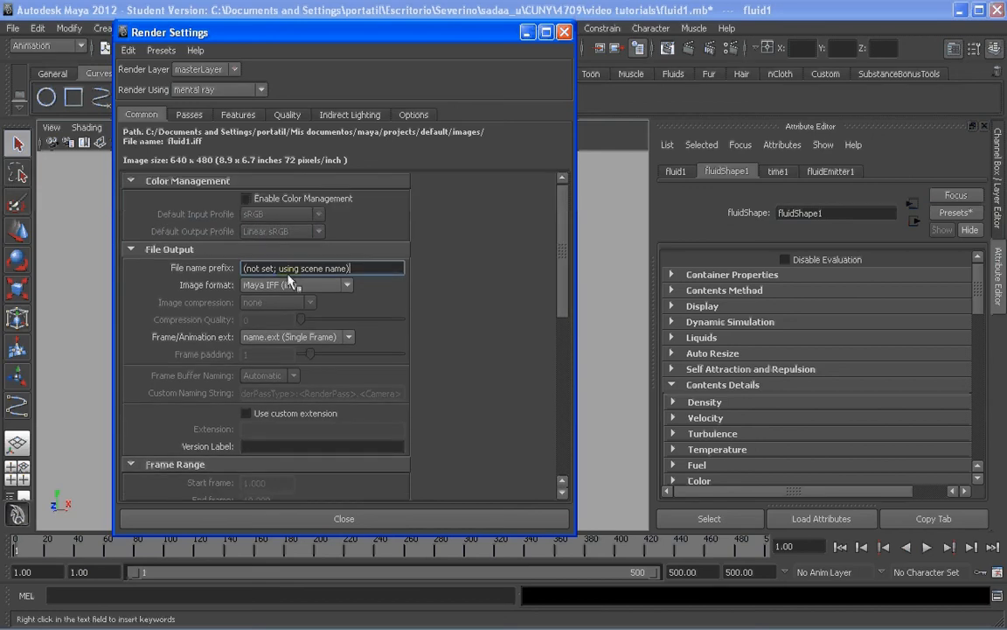
Step: Set the render output's image format to TIFF (tif)
drag(348, 44, 448, 41)
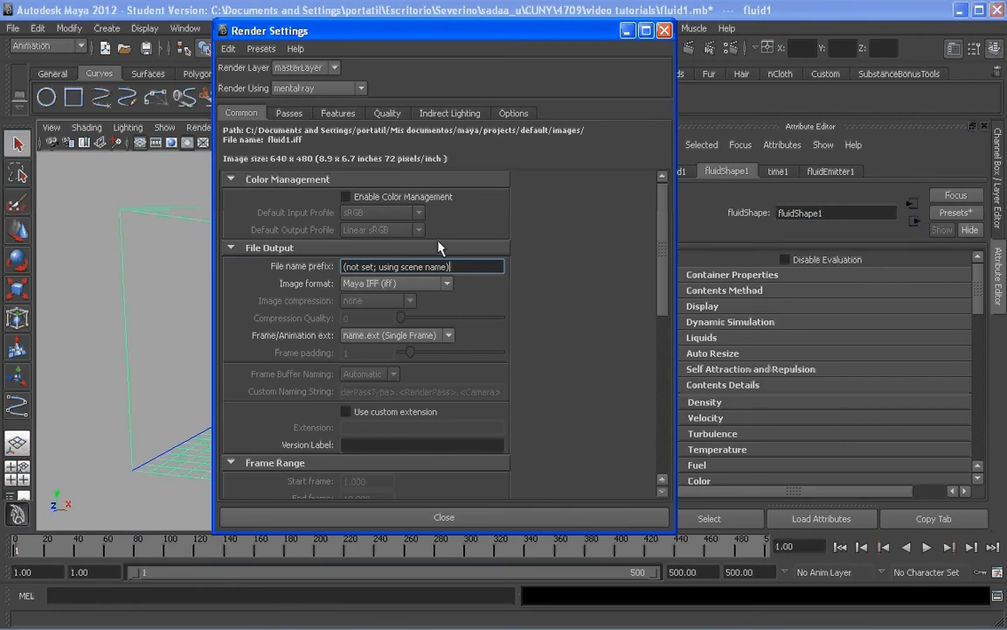
click(408, 284)
click(356, 328)
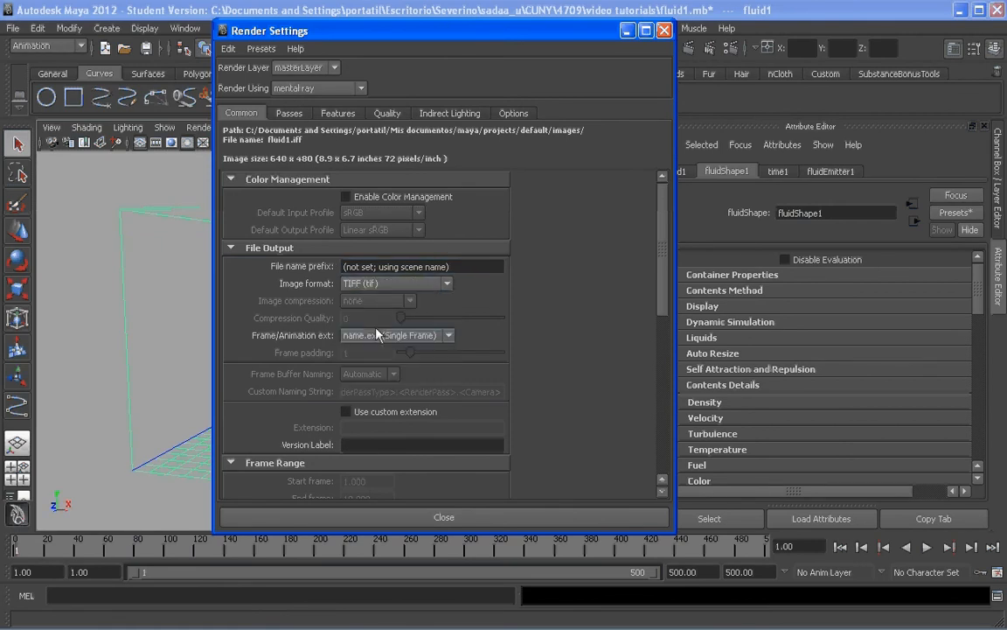
Step: Set the render output's file name prefix to animationFluid
drag(450, 267, 291, 273)
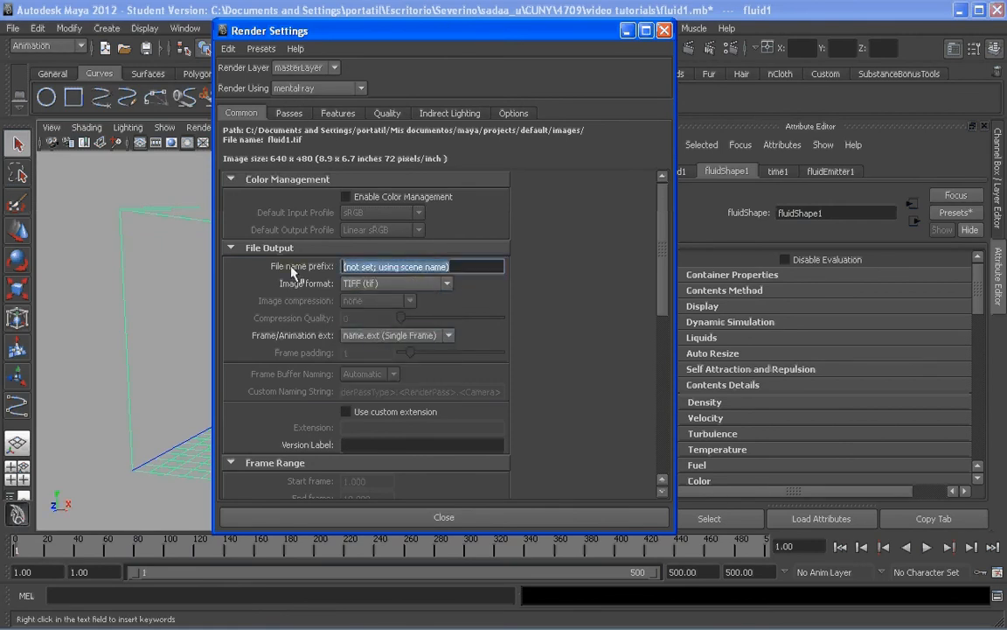
click(462, 270)
drag(461, 271, 312, 271)
text(animation)
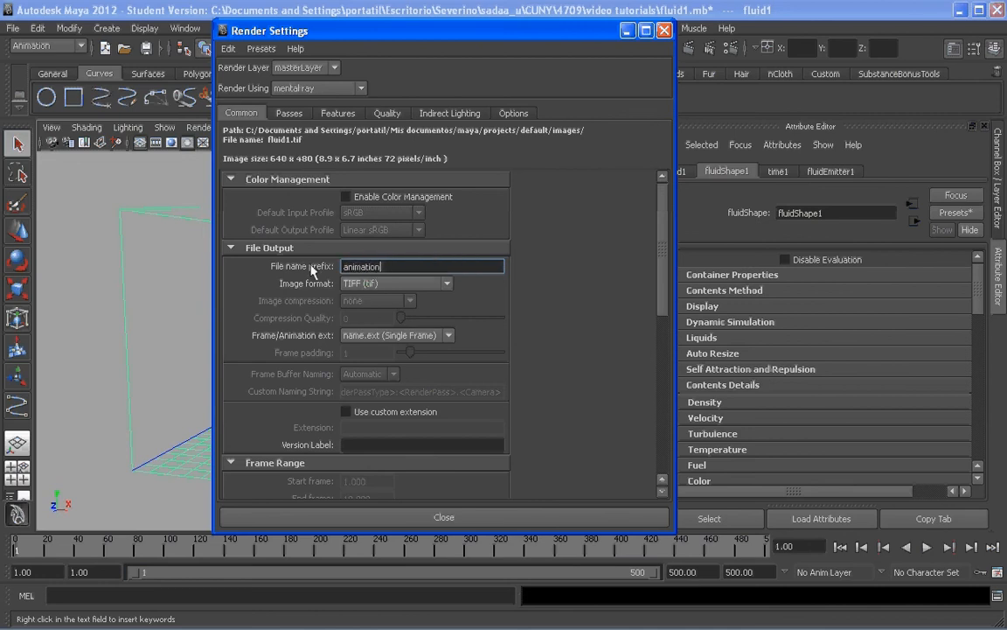
text(Fluid)
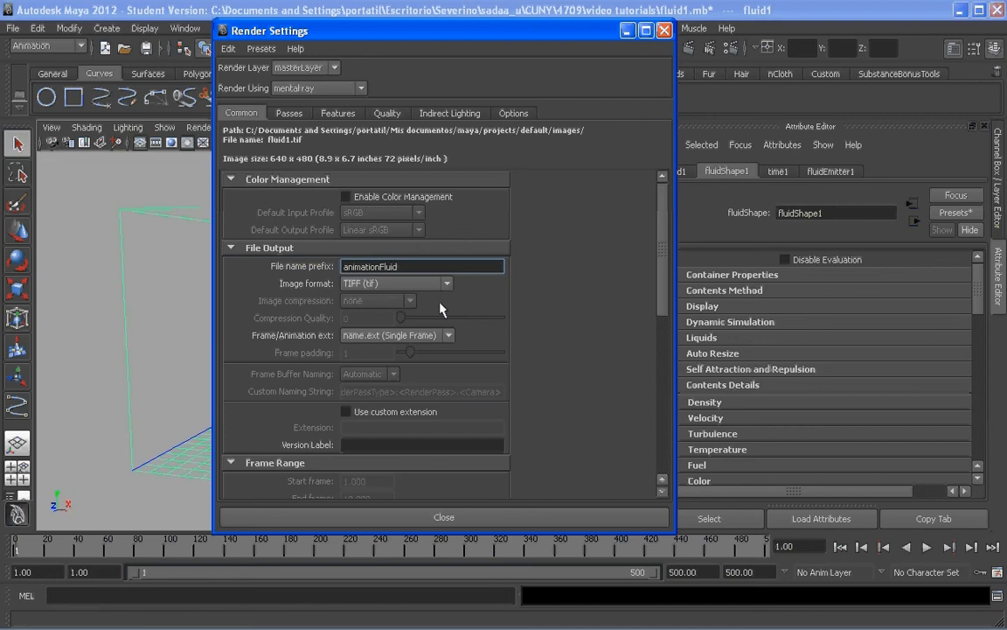
Step: Set the frame/animation extension to name_#.ext with a frame padding of 4
scroll(661, 298, down, 1)
click(395, 321)
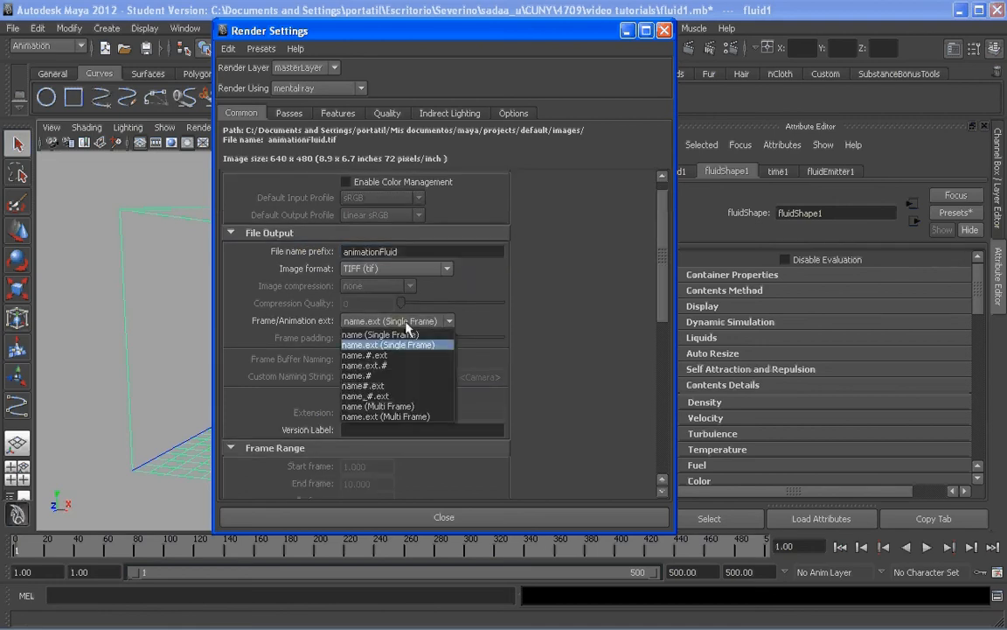
click(363, 398)
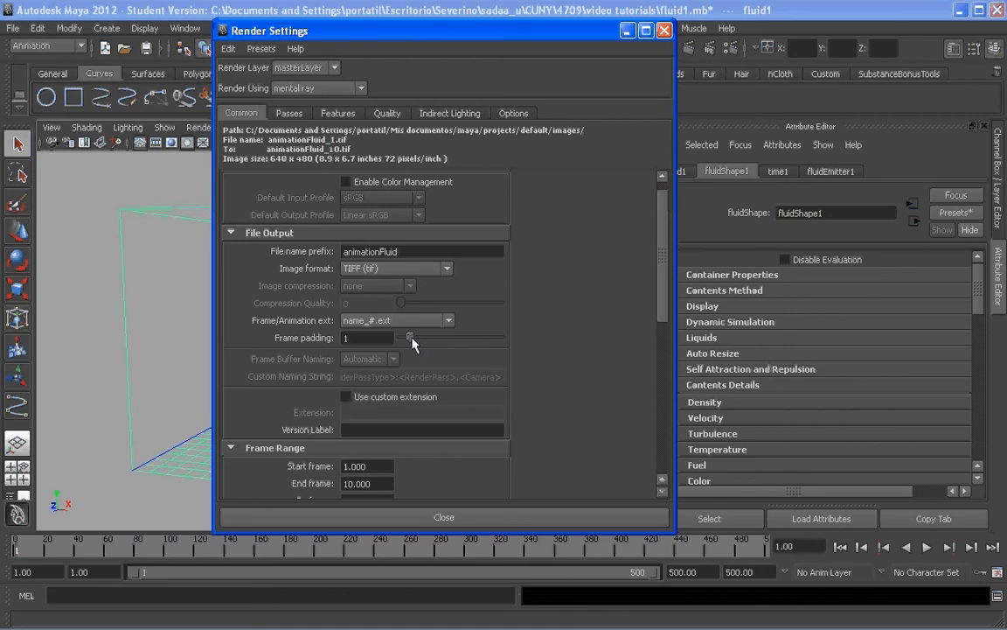
drag(410, 338, 421, 339)
drag(420, 338, 437, 341)
Step: Set the render frame range's end frame to 150
drag(663, 299, 662, 329)
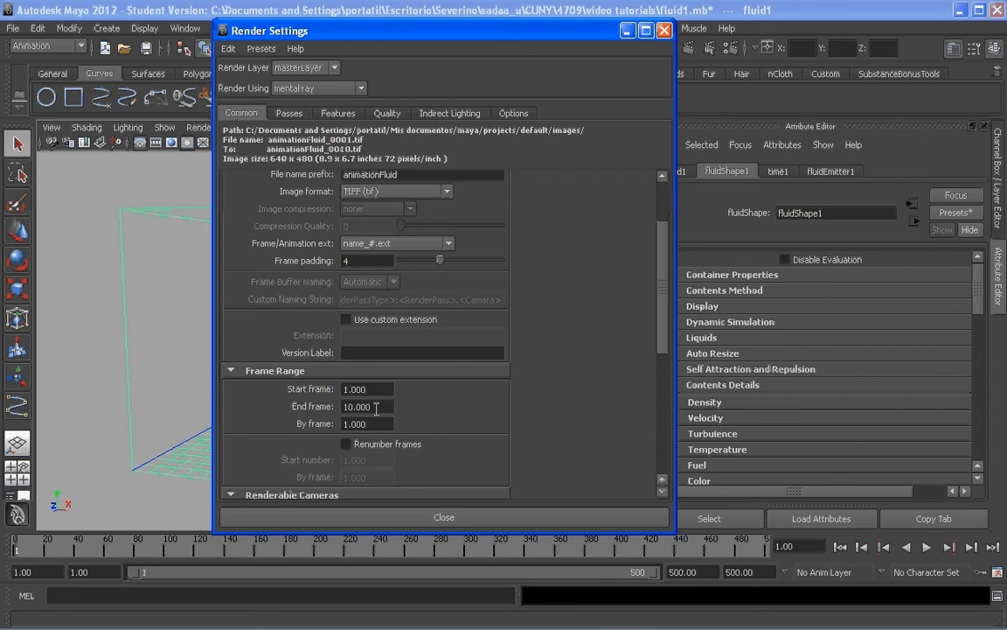
drag(376, 406, 325, 407)
text(150)
key(Tab)
Step: Keep persp as the renderable camera and set the image size preset to 320x240
drag(663, 304, 659, 382)
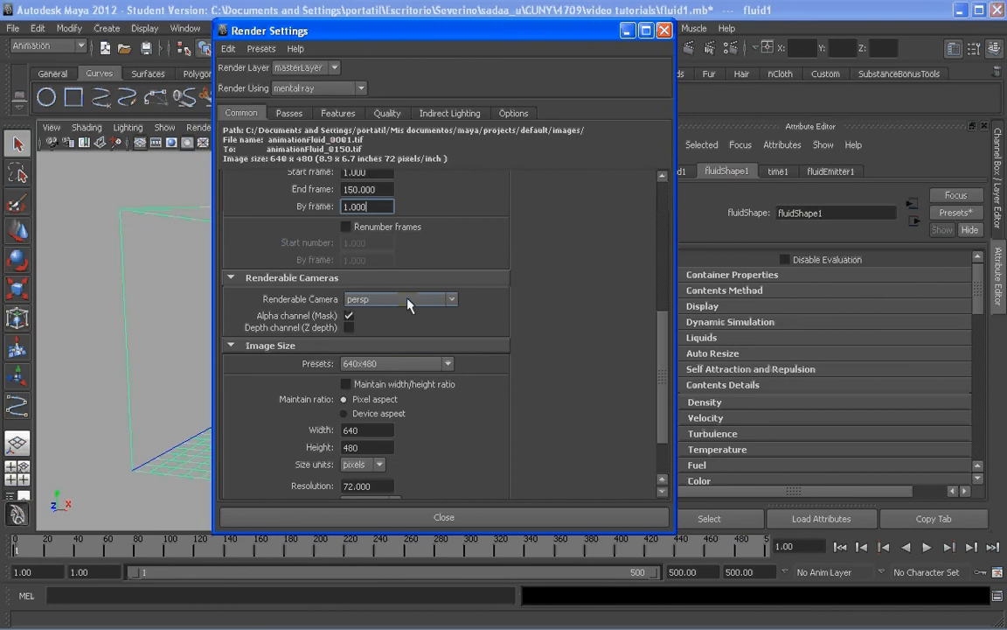
click(407, 302)
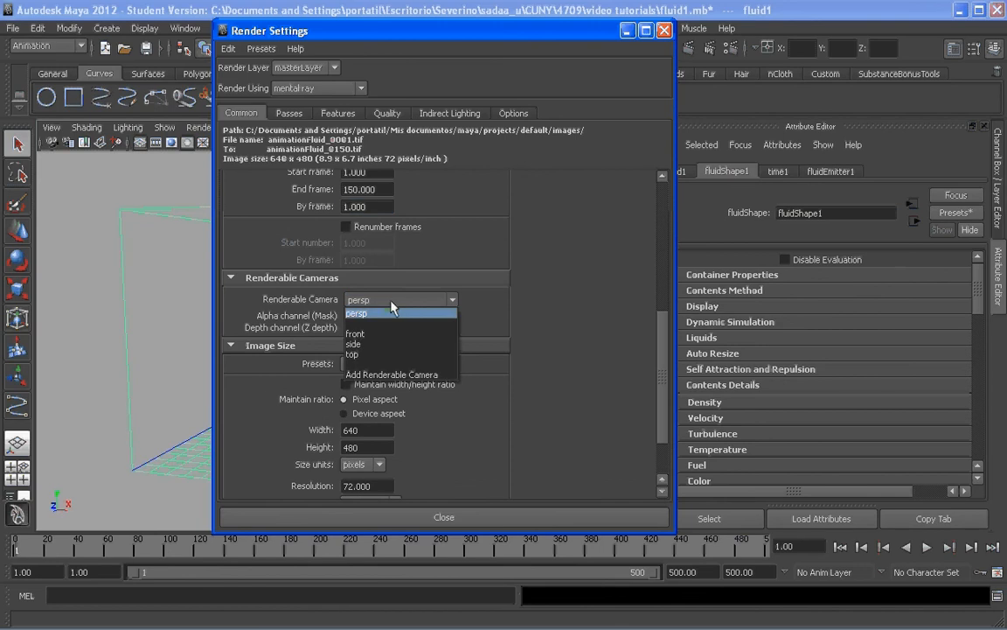
click(573, 309)
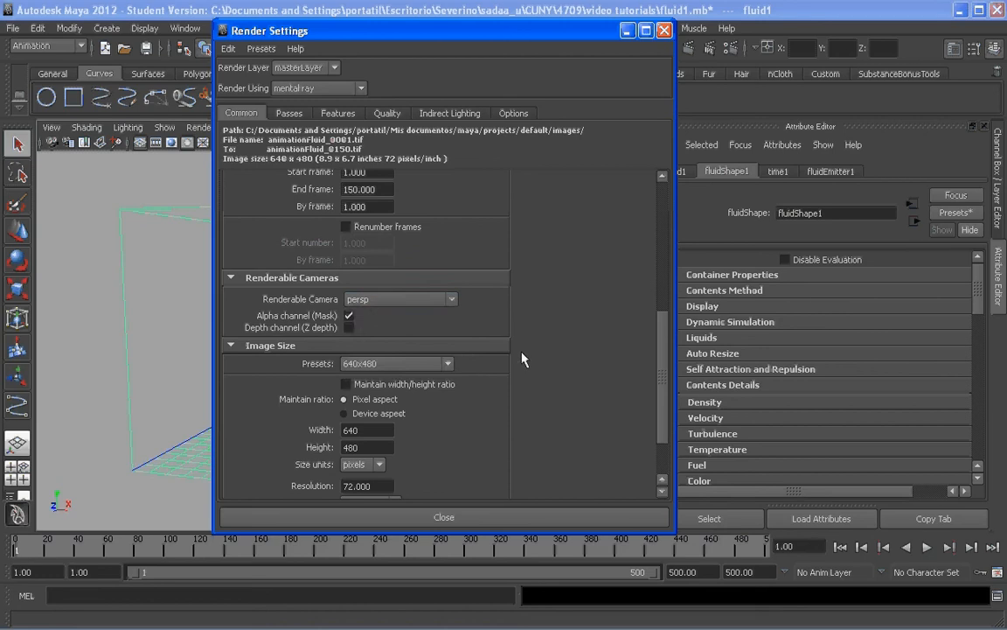
click(398, 366)
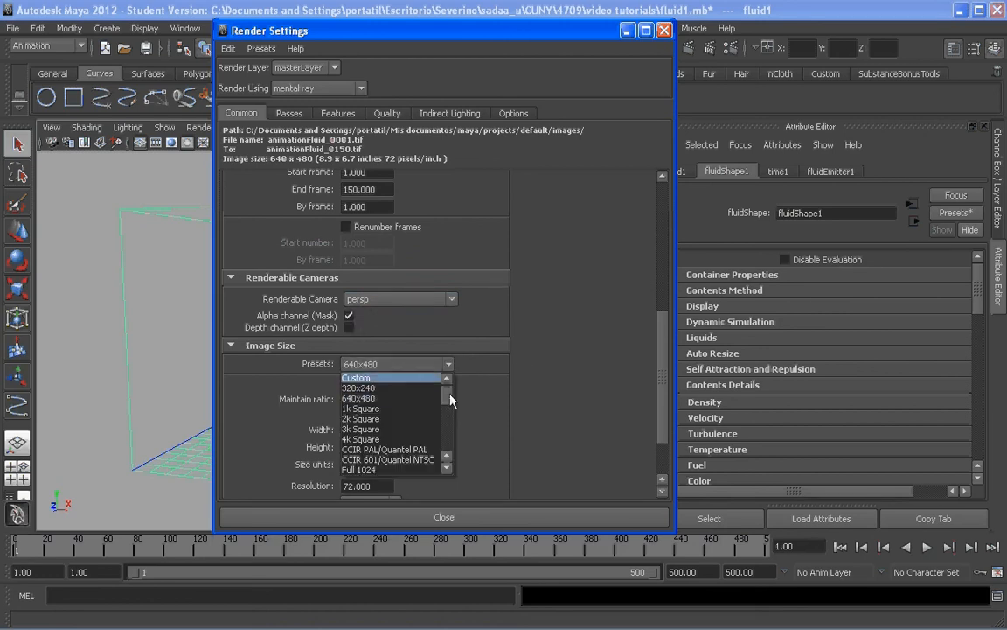
click(366, 390)
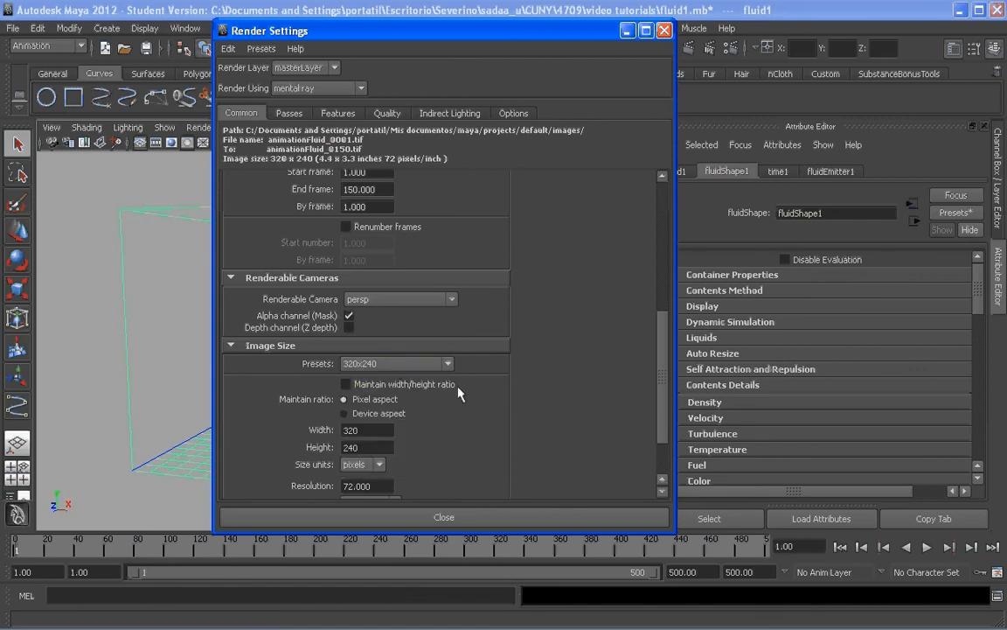
click(416, 364)
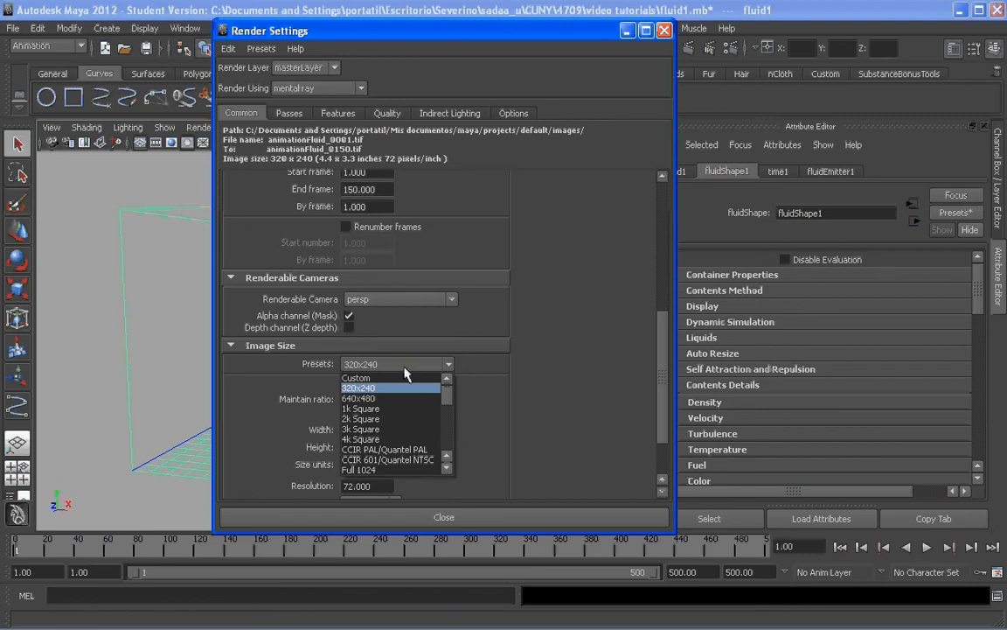
mouse_move(449, 392)
mouse_down()
mouse_move(450, 404)
mouse_move(445, 389)
mouse_up()
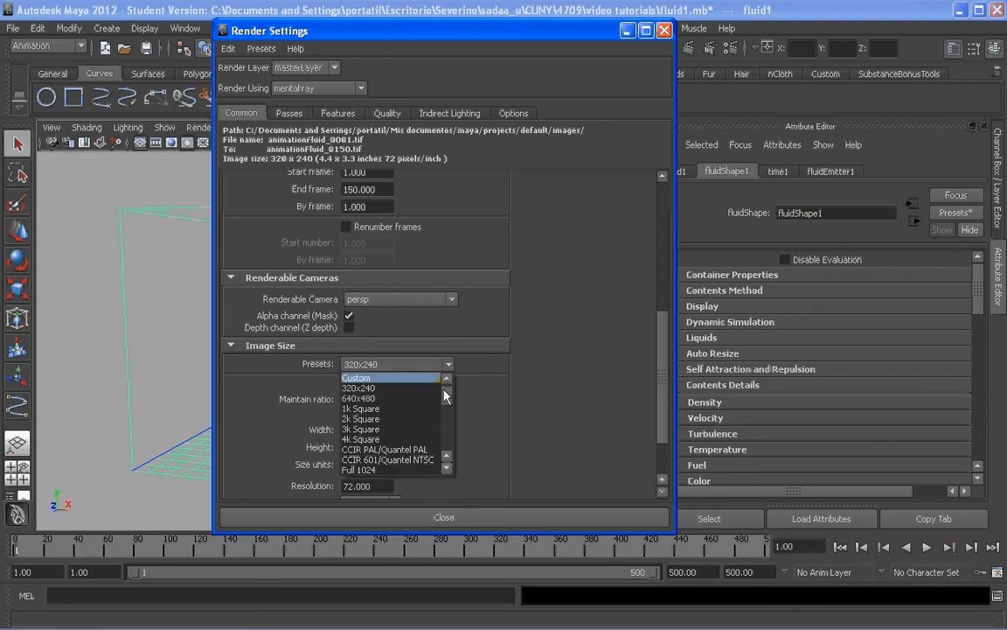
click(578, 379)
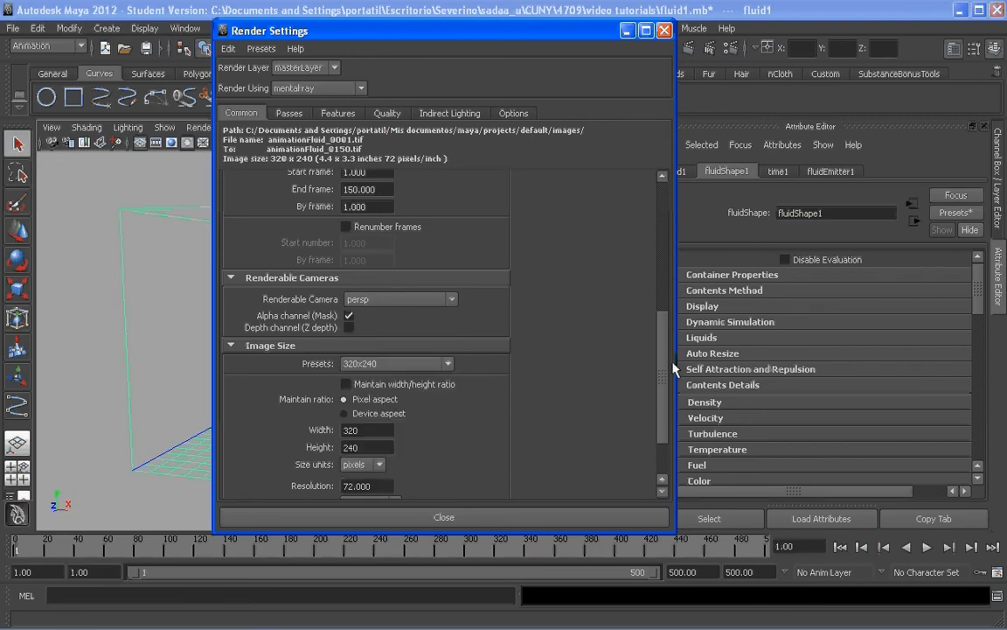
drag(662, 372, 662, 405)
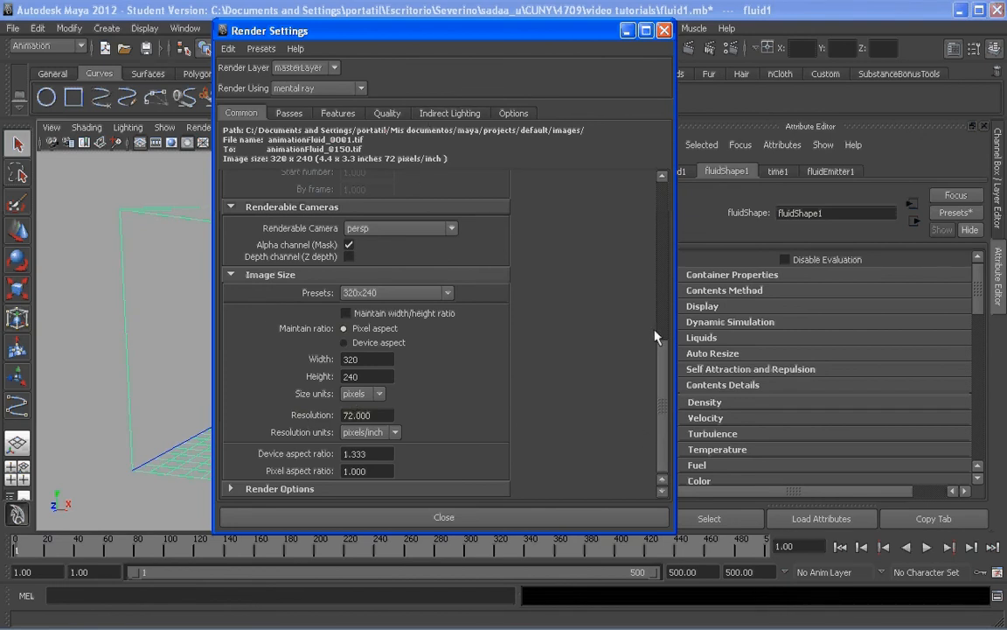
scroll(662, 376, up, 2)
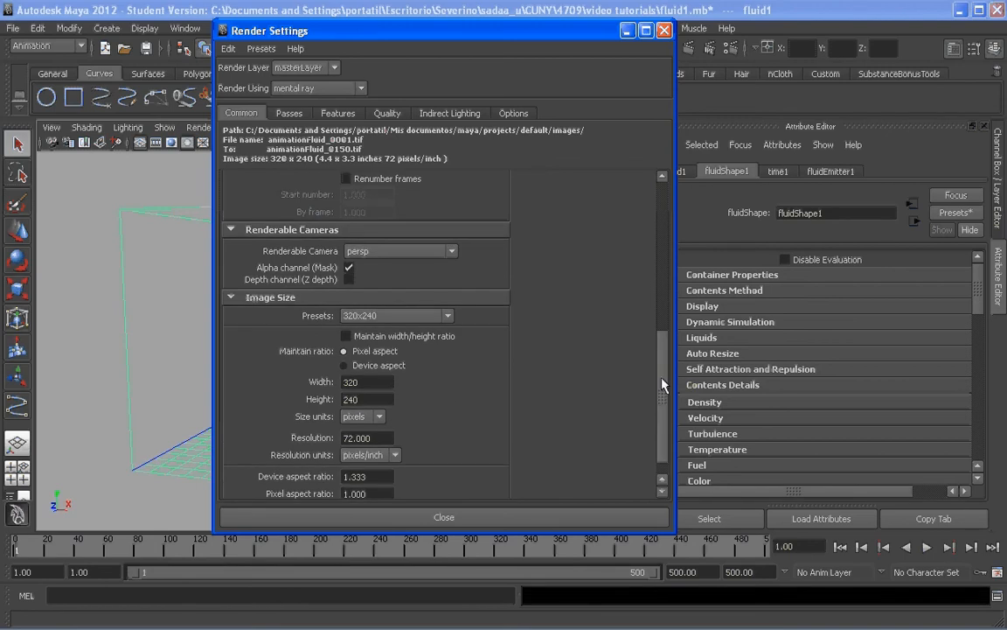
scroll(662, 361, up, 4)
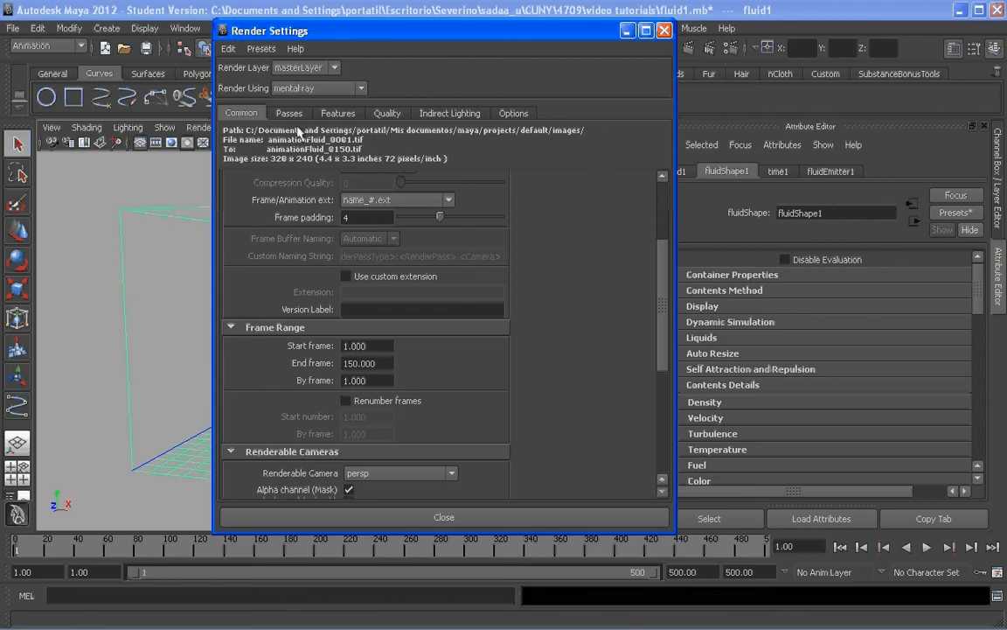
Step: Inspect the Set Project dialog for choosing the project folder that receives the rendered images
click(12, 37)
click(12, 29)
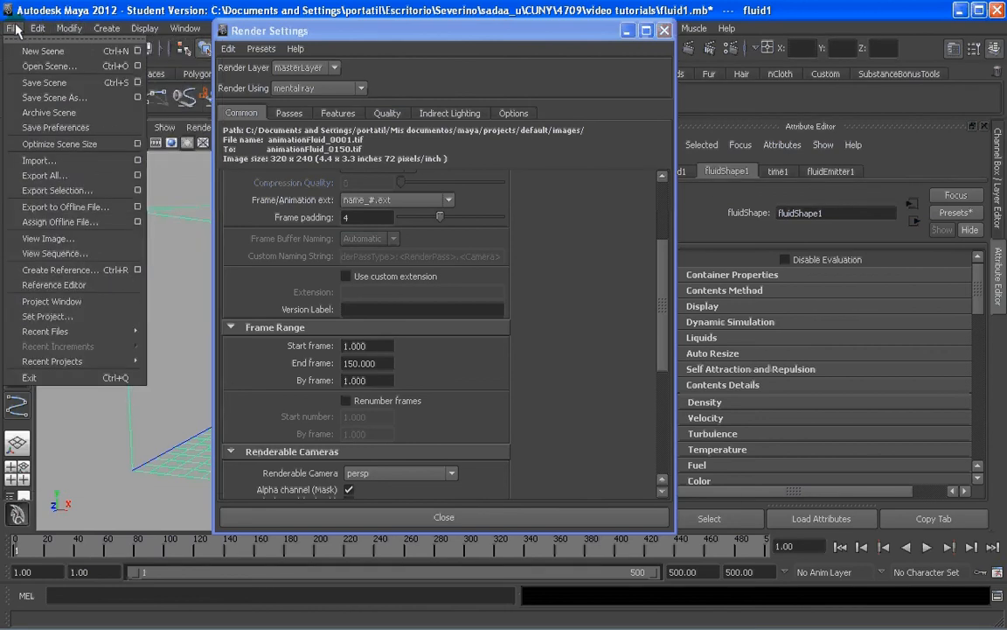
mouse_move(83, 365)
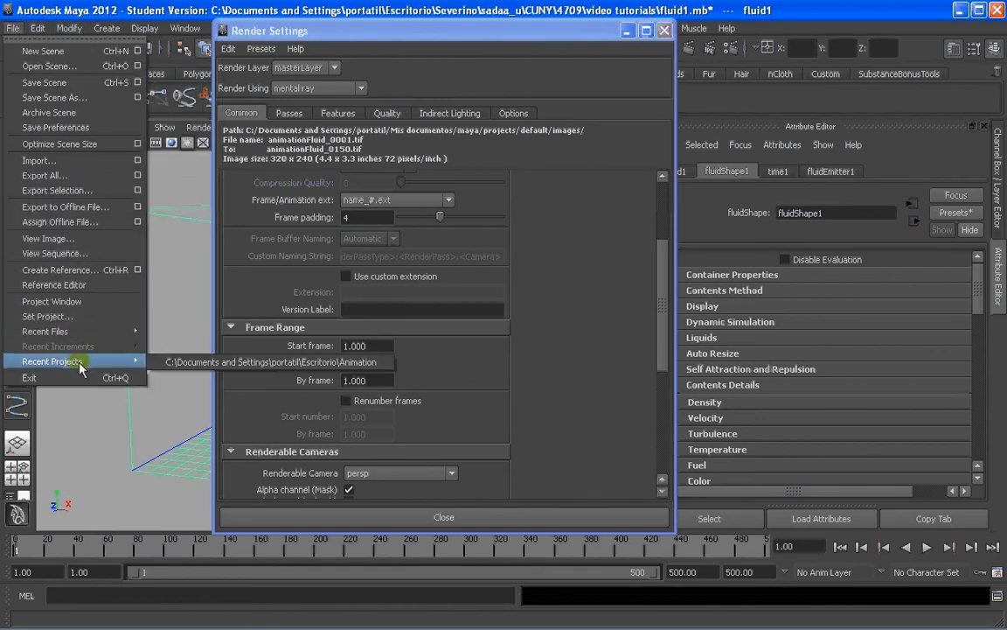
click(48, 317)
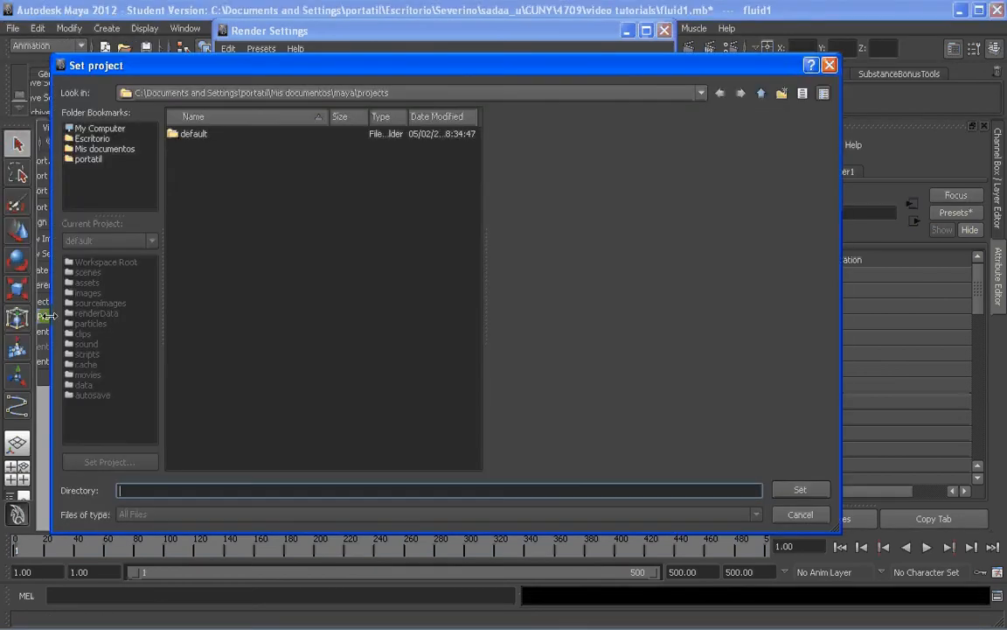
click(829, 65)
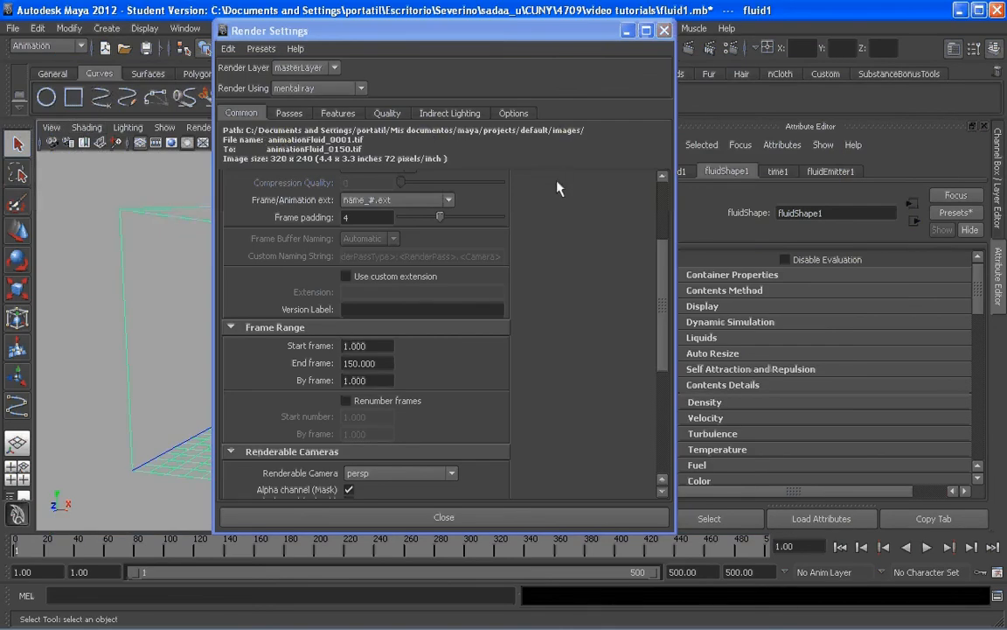
Step: Close the render settings and set the fluid container's base resolution to 200
click(454, 520)
alt+drag(495, 367, 420, 348)
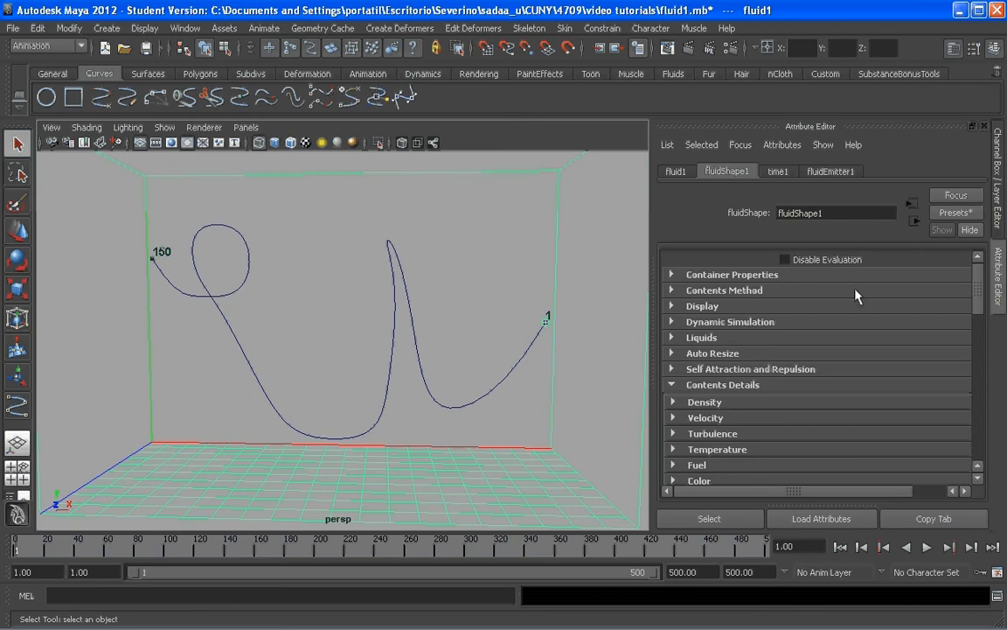
click(734, 275)
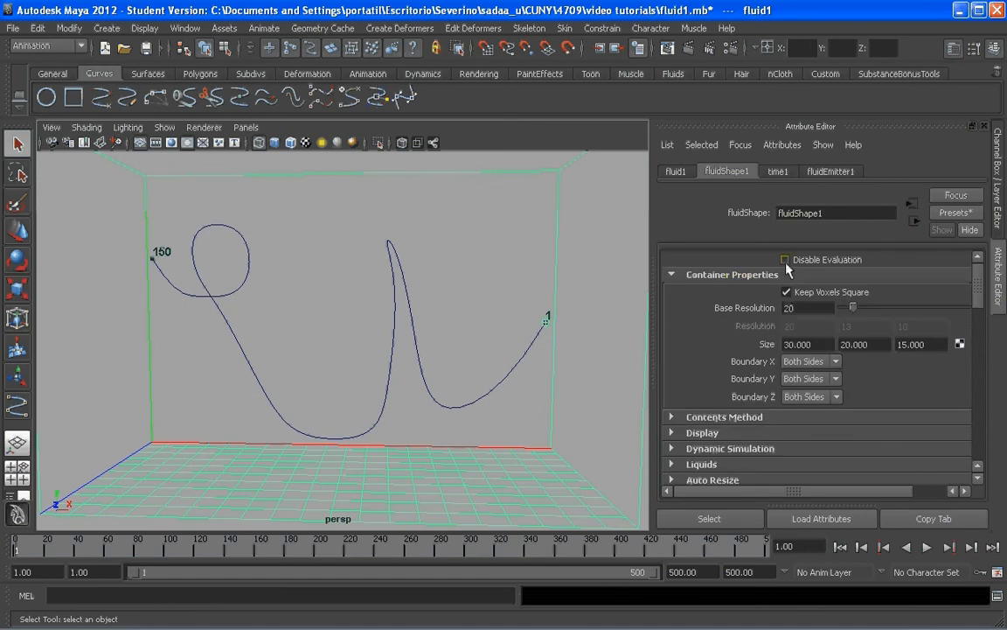
drag(799, 308, 742, 317)
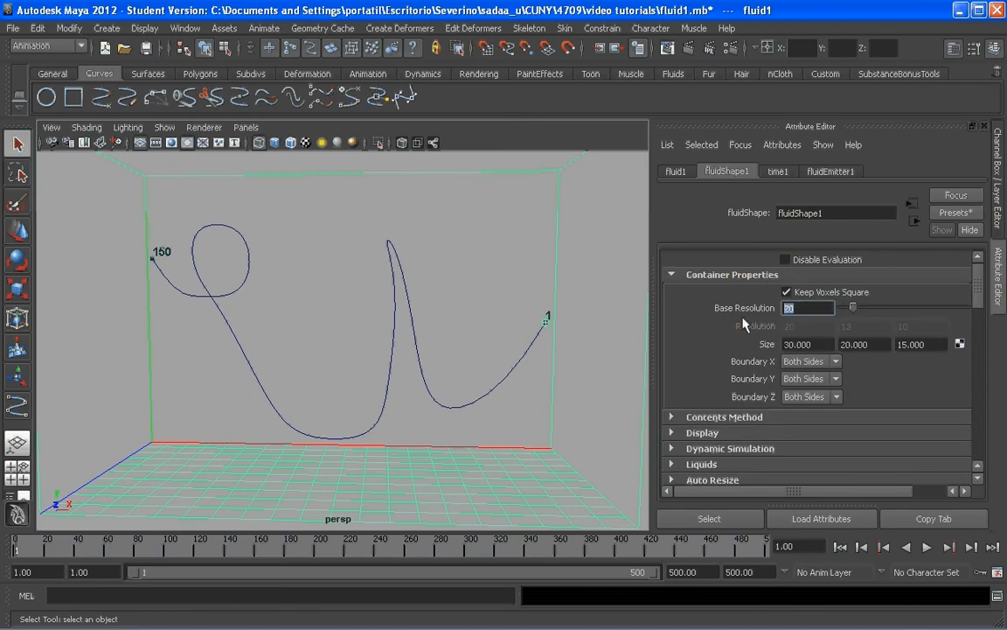
text(200)
key(Return)
Step: Frame the motion path, from frame marker 1 to 150, frontally in the perspective camera view for rendering
alt+drag(454, 294, 375, 405)
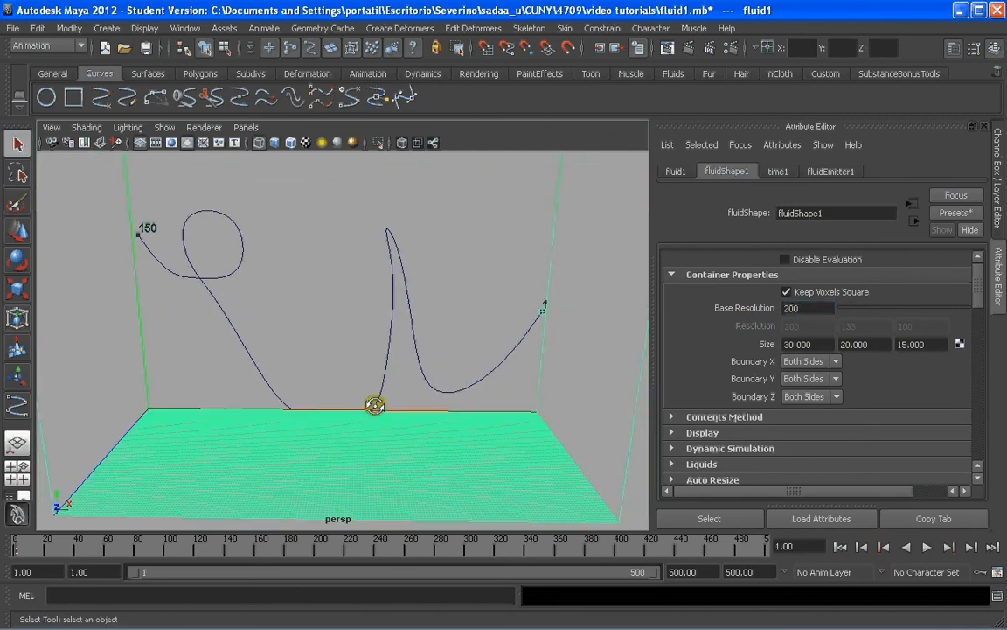
alt+middle_drag(349, 426, 342, 406)
alt+drag(343, 406, 349, 280)
scroll(339, 417, up, 3)
scroll(339, 417, down, 3)
scroll(347, 328, down, 2)
alt+middle_drag(349, 281, 362, 331)
scroll(343, 326, up, 3)
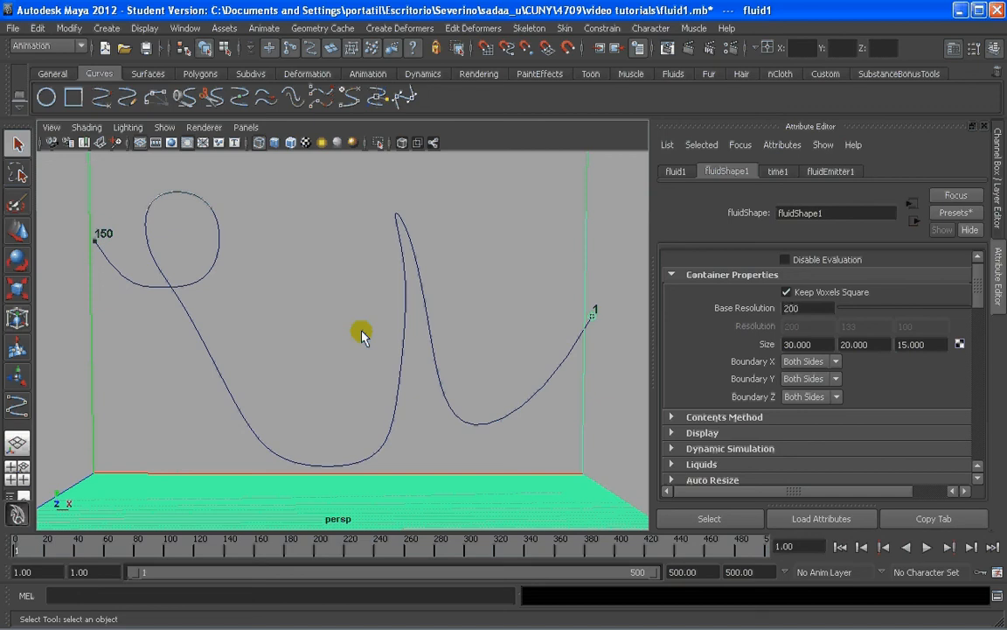
alt+drag(296, 280, 358, 310)
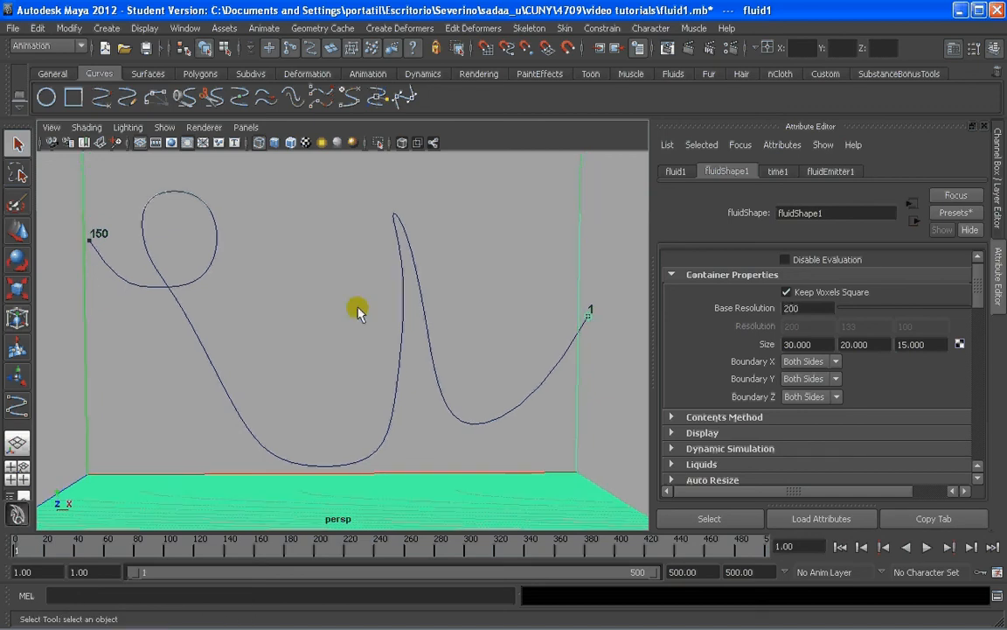
Step: Switch to the Rendering command set and bring up the available render commands
click(24, 49)
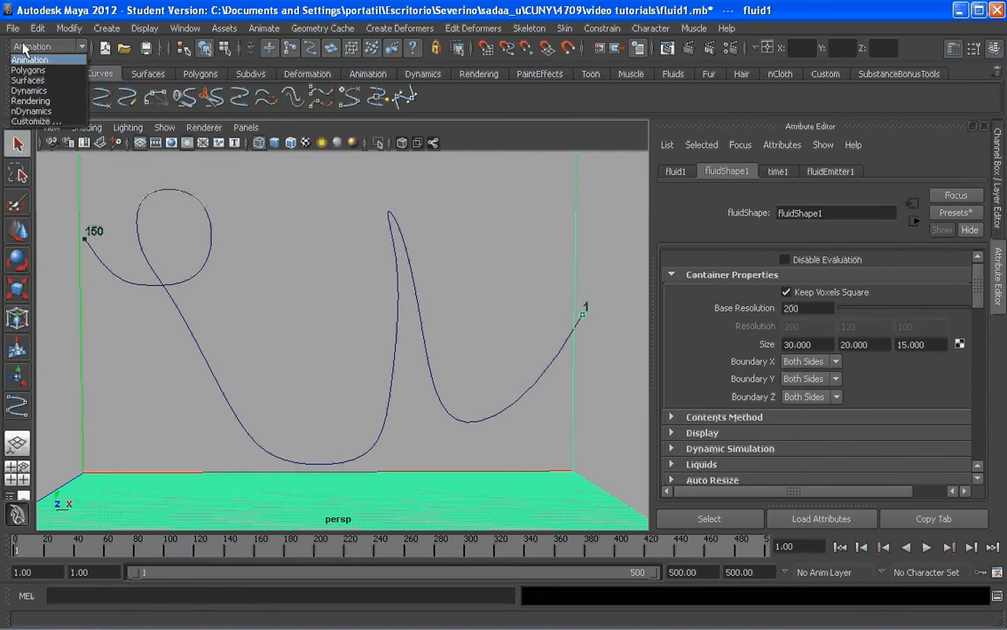
click(35, 88)
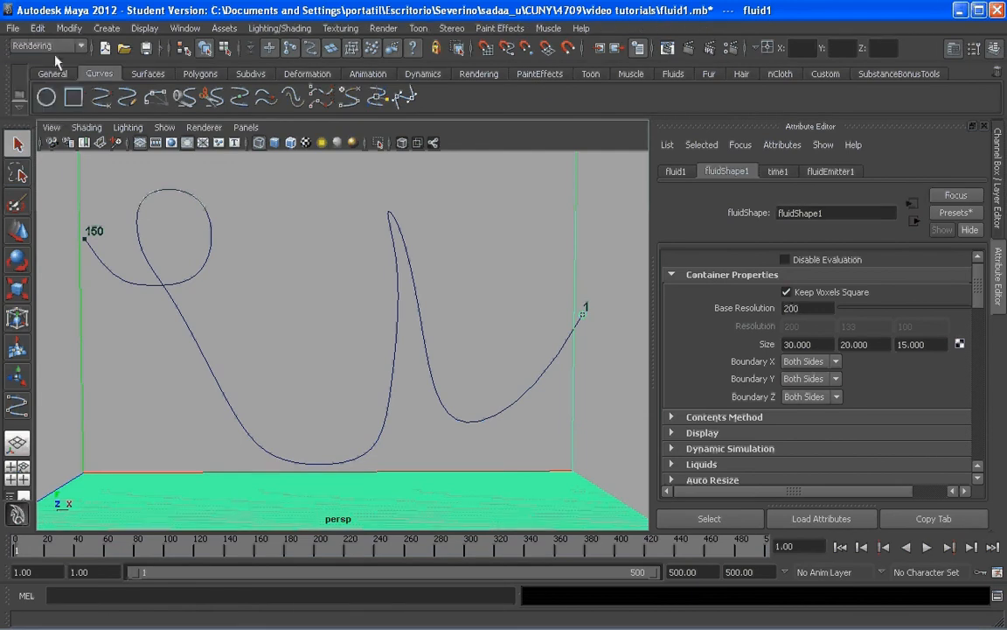
click(382, 28)
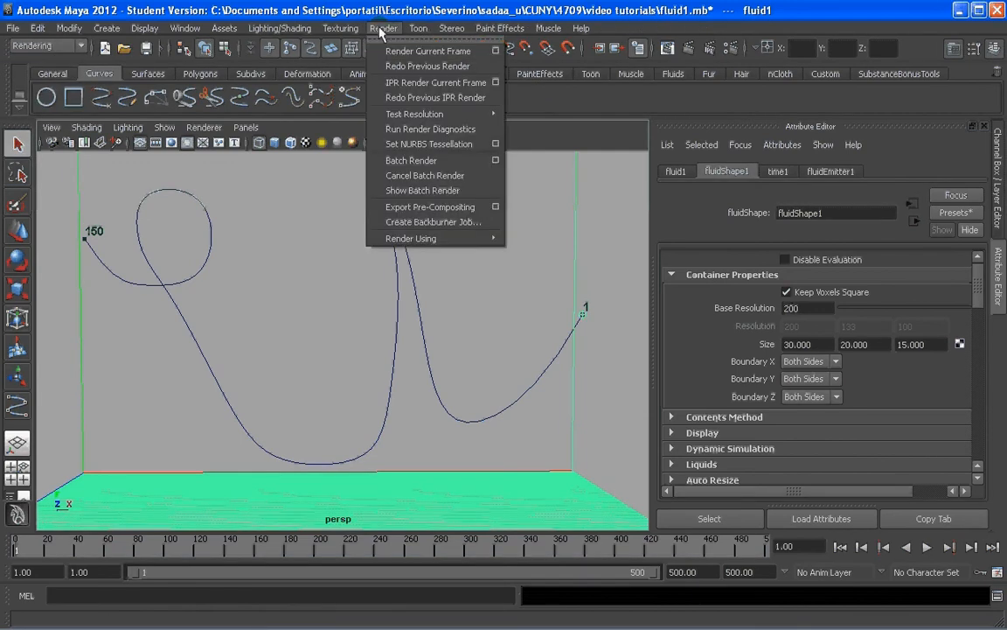